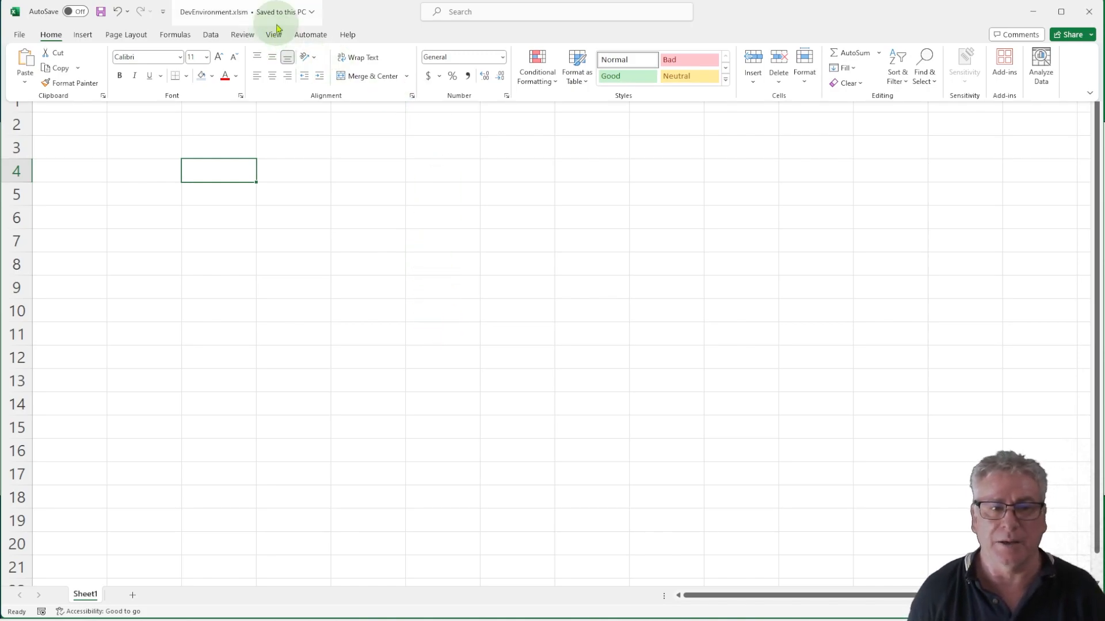
Step: Add the Developer tab to the ribbon through the ribbon customization options
right_click(311, 39)
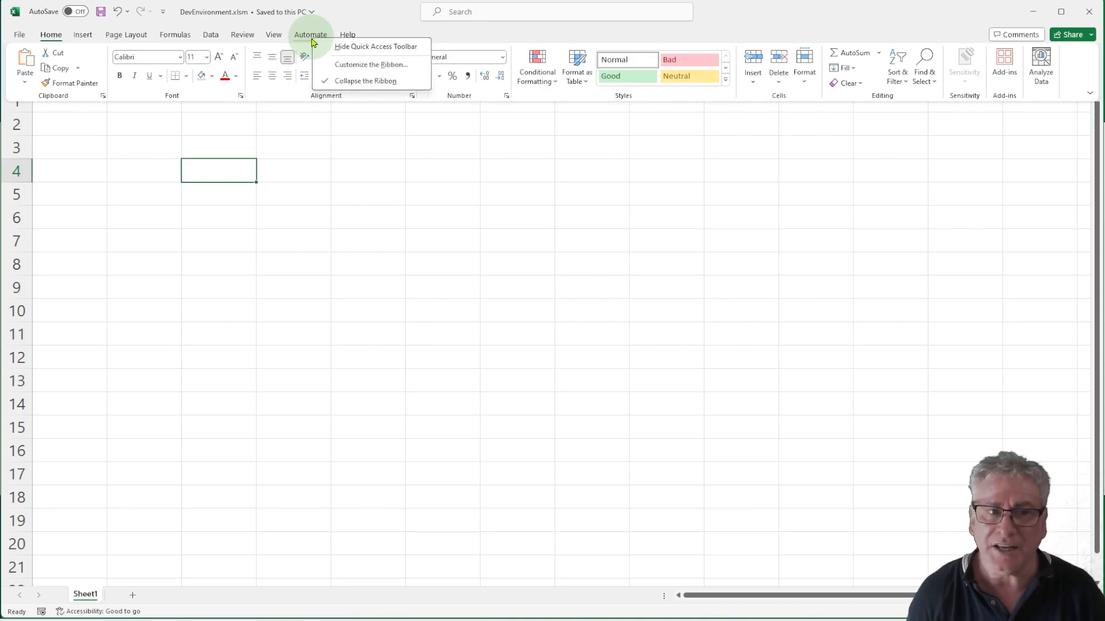
click(359, 65)
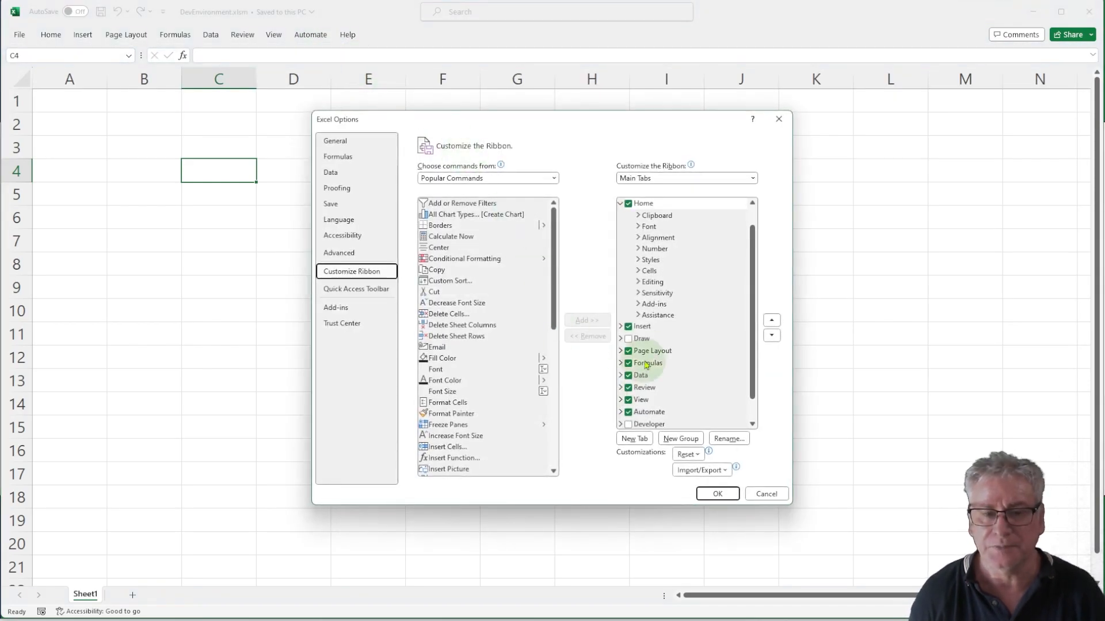
scroll(655, 359, down, 1)
click(628, 399)
click(717, 496)
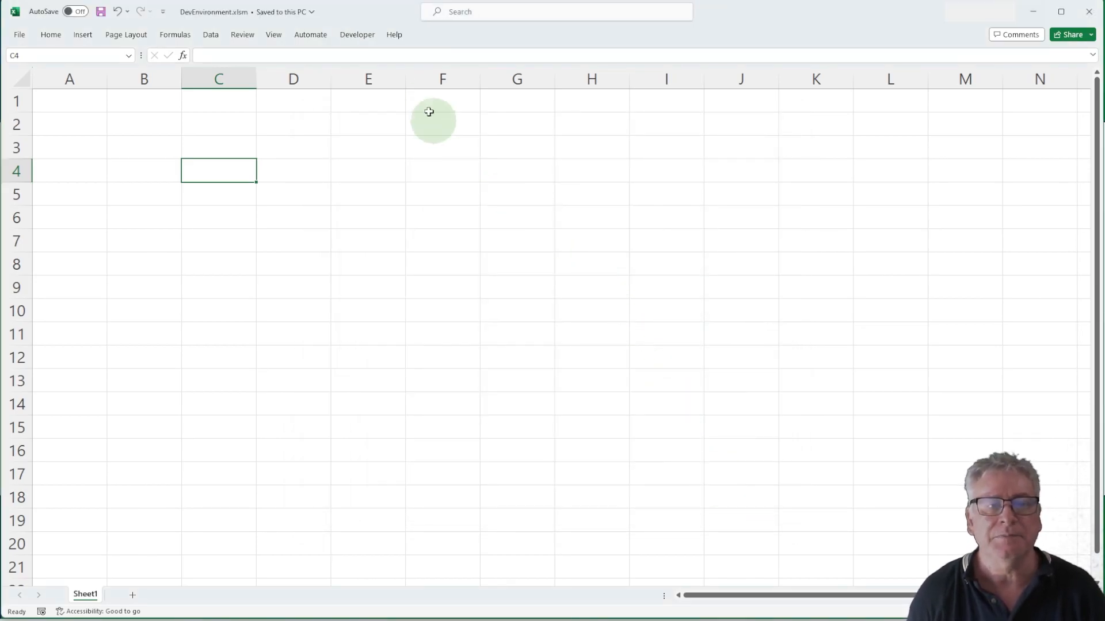
Step: Turn off Collapse the Ribbon so the Developer commands stay permanently expanded above the sheet
click(356, 35)
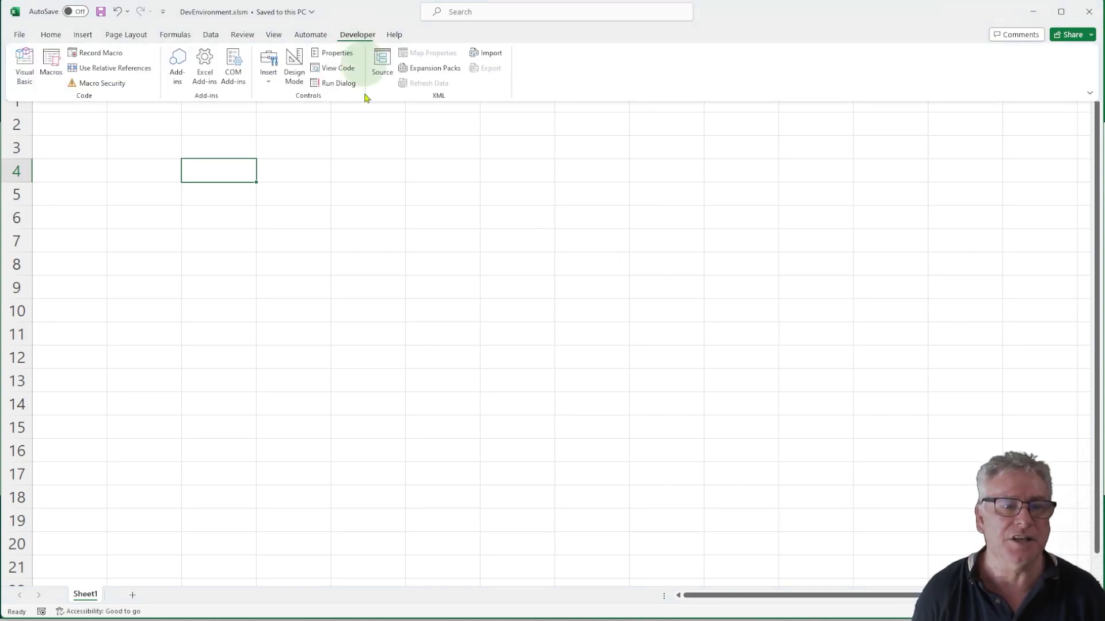
right_click(377, 68)
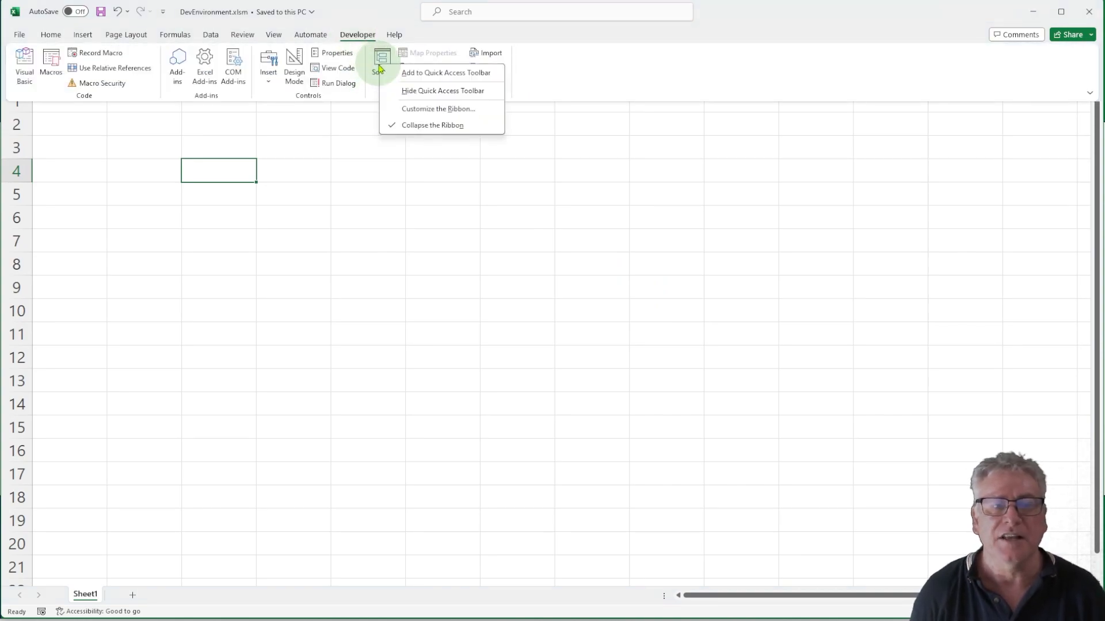
click(420, 123)
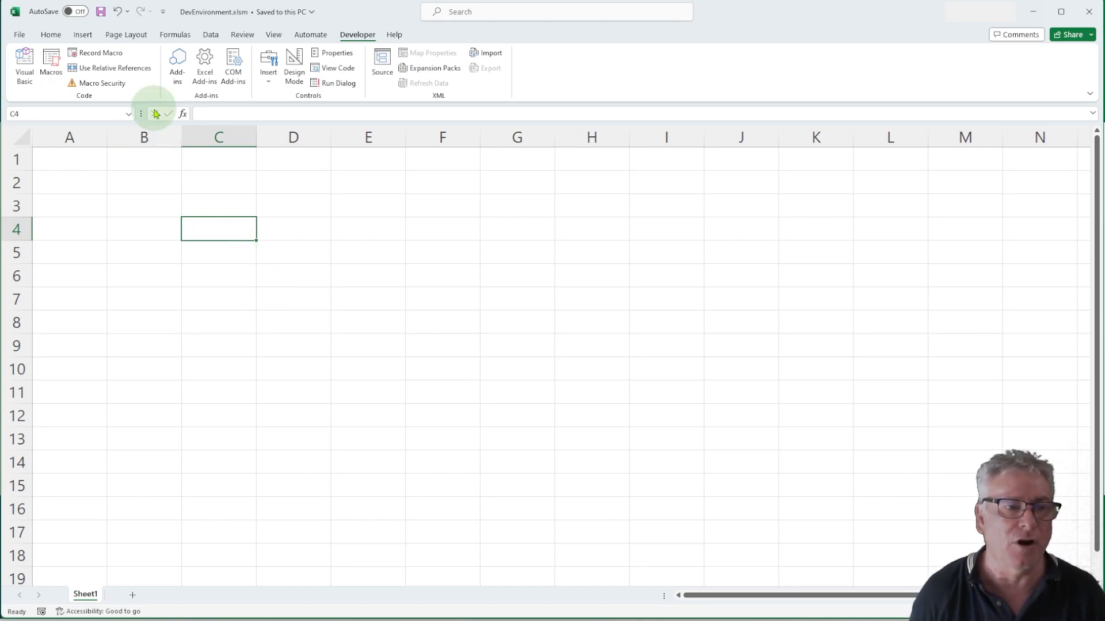
Step: Record a macro named Sample in this workbook that selects cell D6, and stop the recording
click(96, 55)
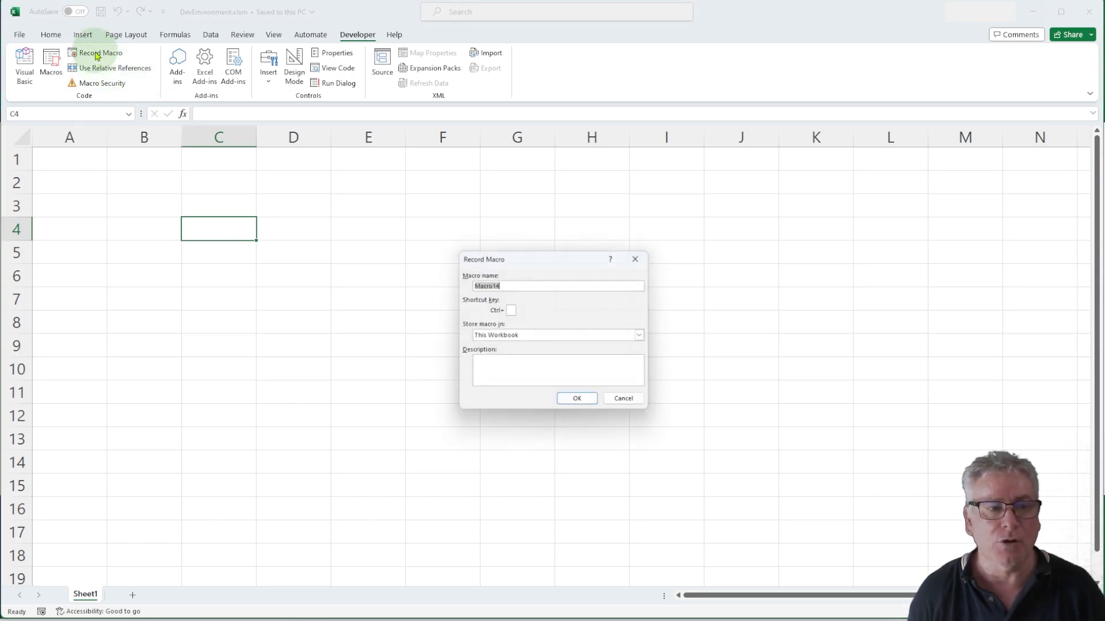
text(Sample)
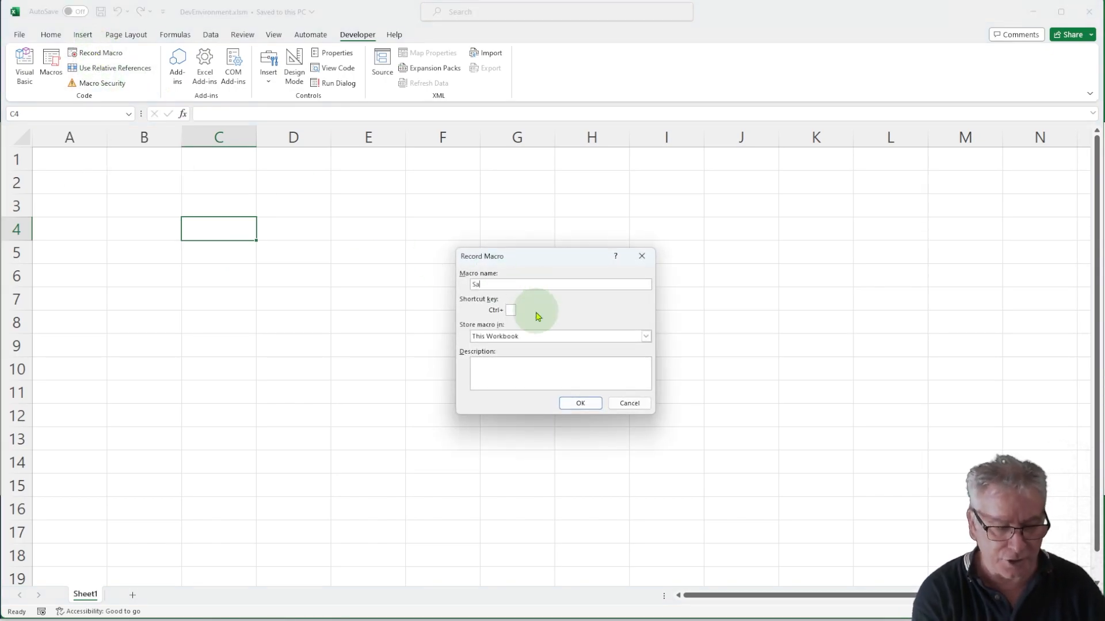
click(579, 403)
click(286, 280)
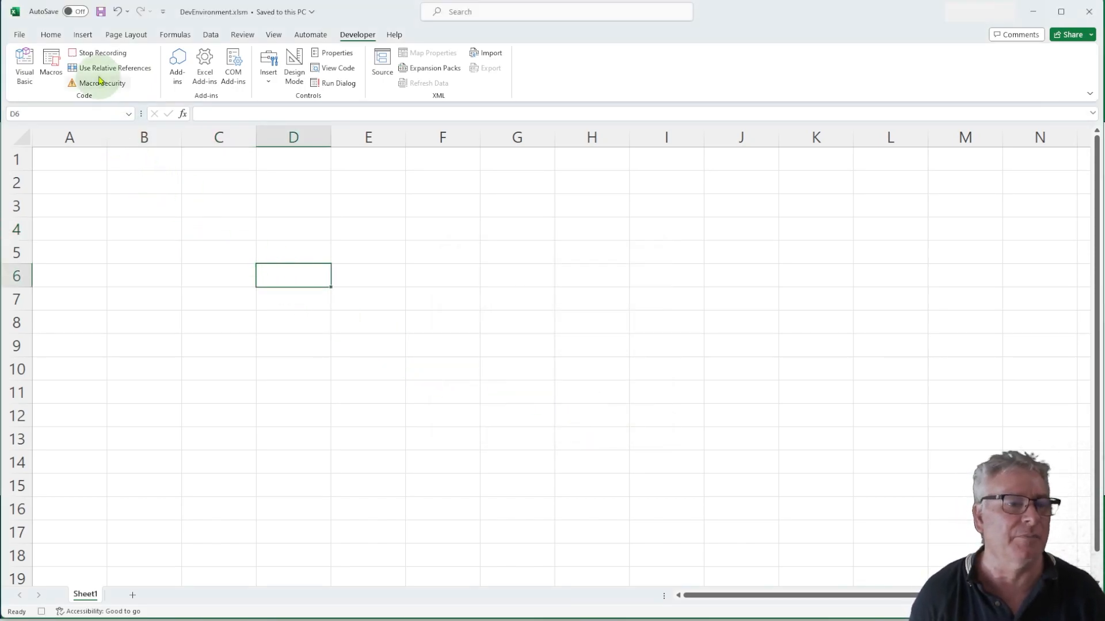
click(99, 53)
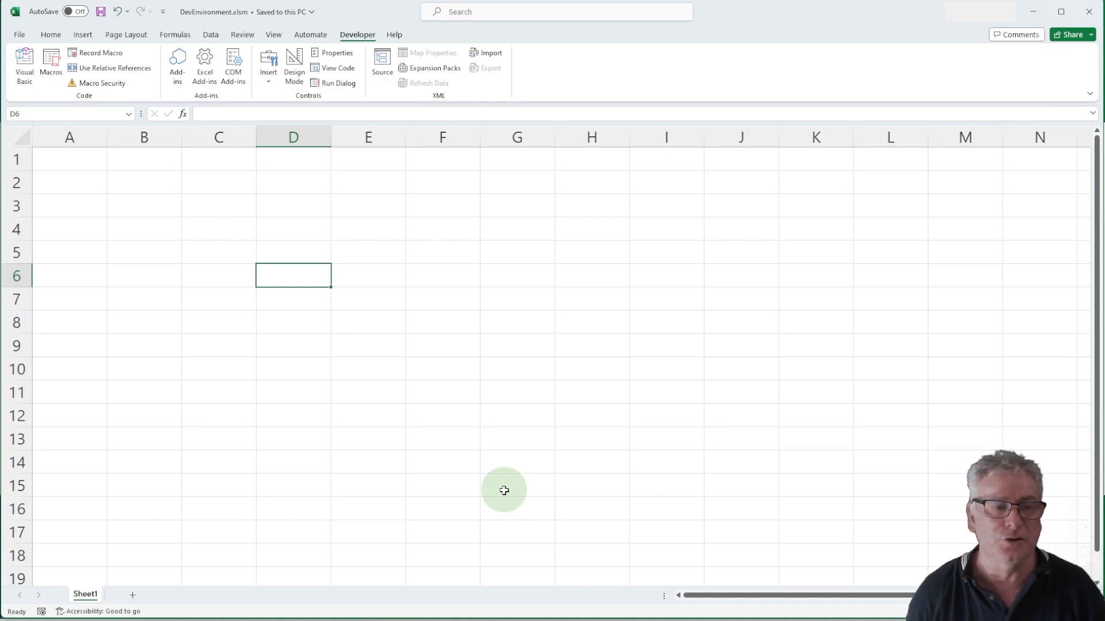
Step: Open the Visual Basic Editor and dock the Properties window beneath the Project Explorer, with both panes about equal in height
click(25, 62)
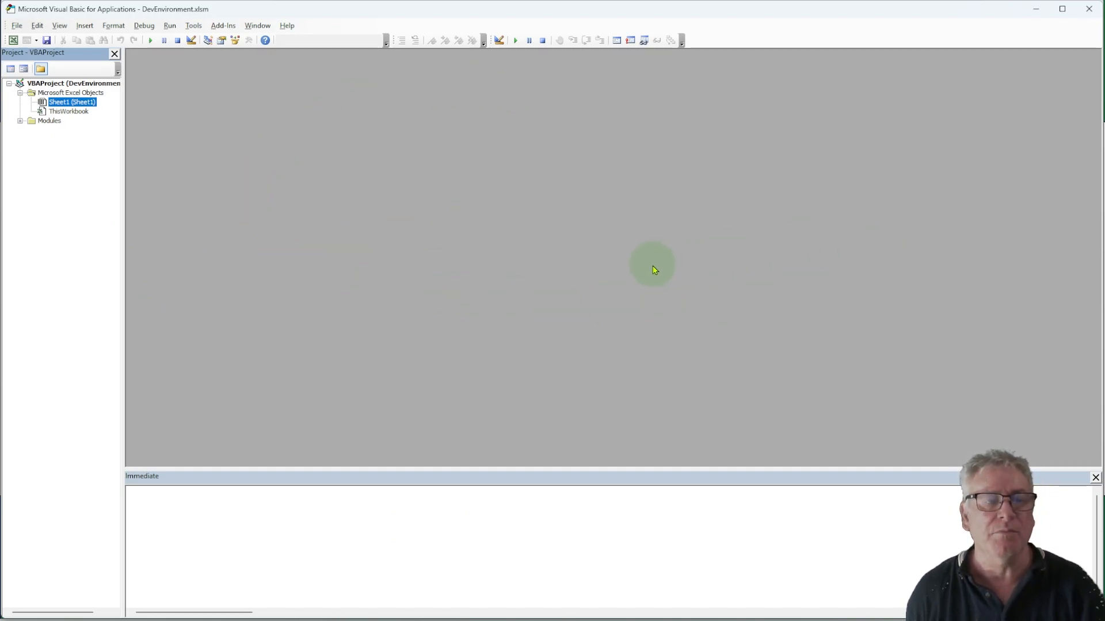
key(F4)
drag(199, 242, 111, 382)
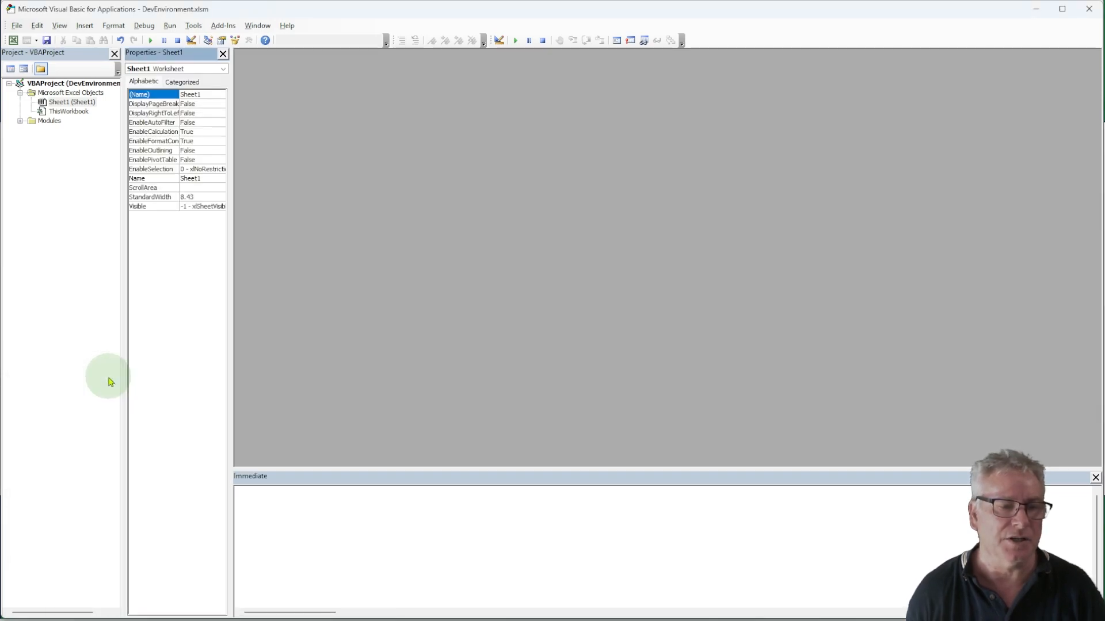
drag(184, 53, 7, 365)
drag(58, 57, 137, 606)
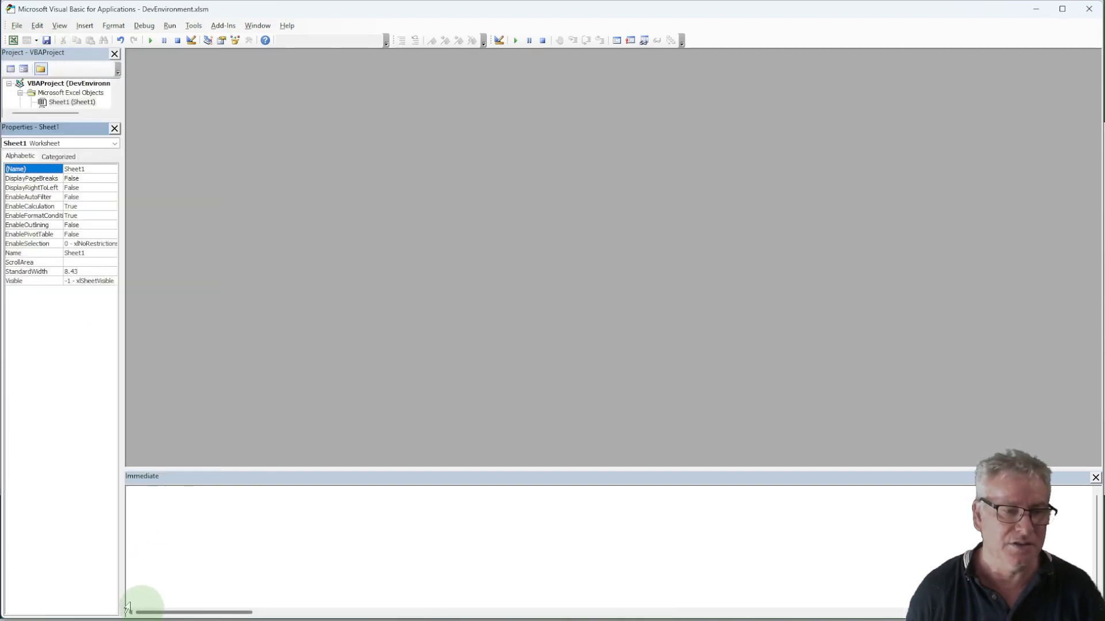
drag(49, 115, 50, 315)
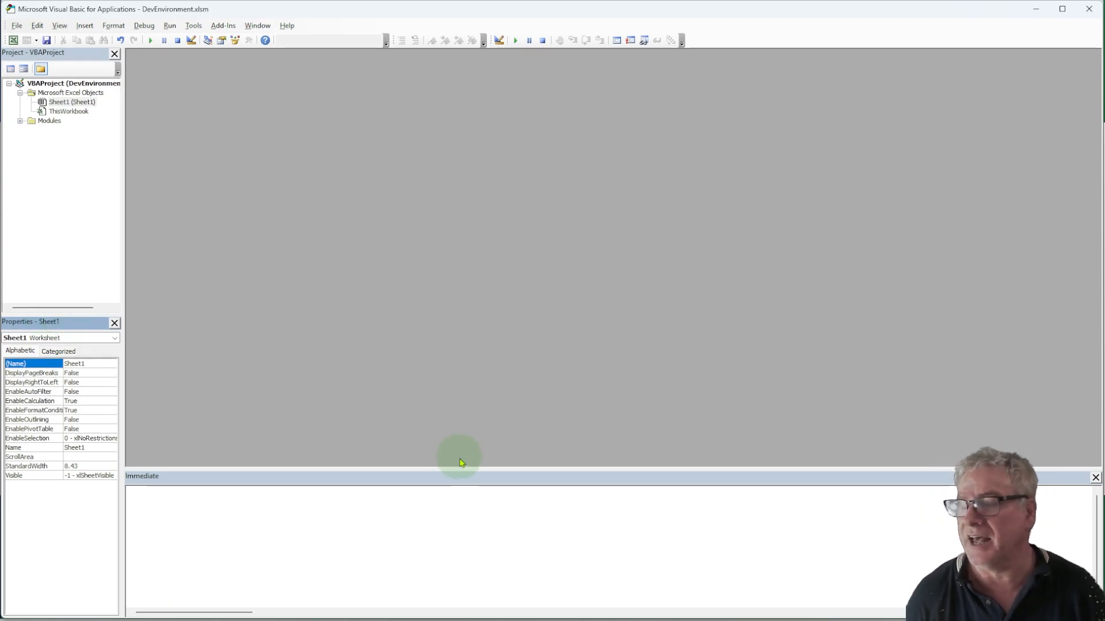
Step: Close and reopen the docked Properties window, and leave it closed
click(115, 323)
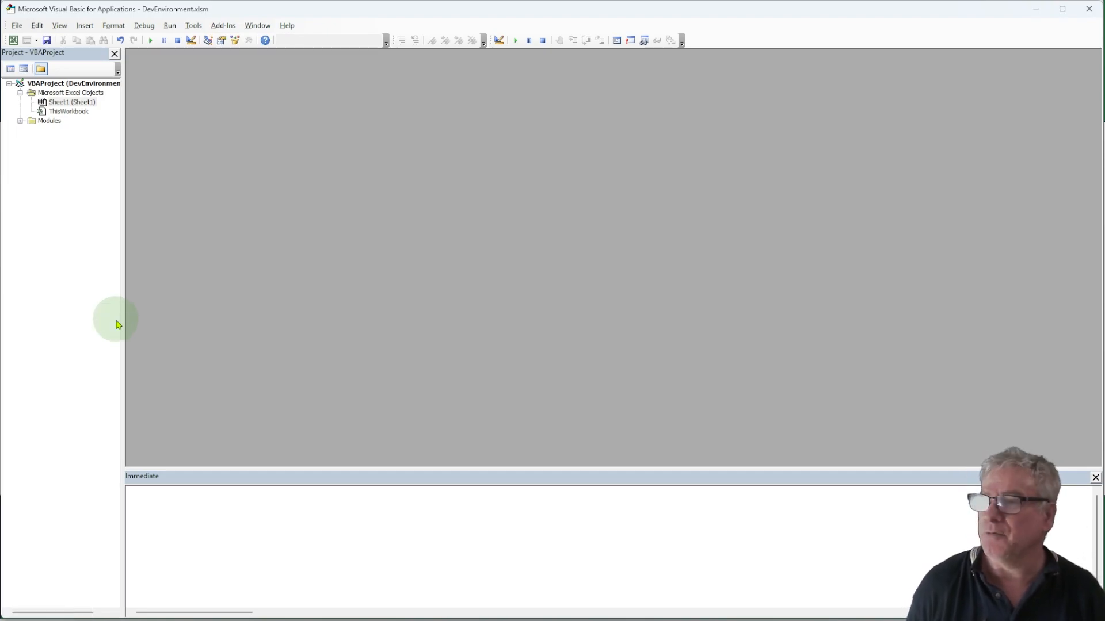
key(F4)
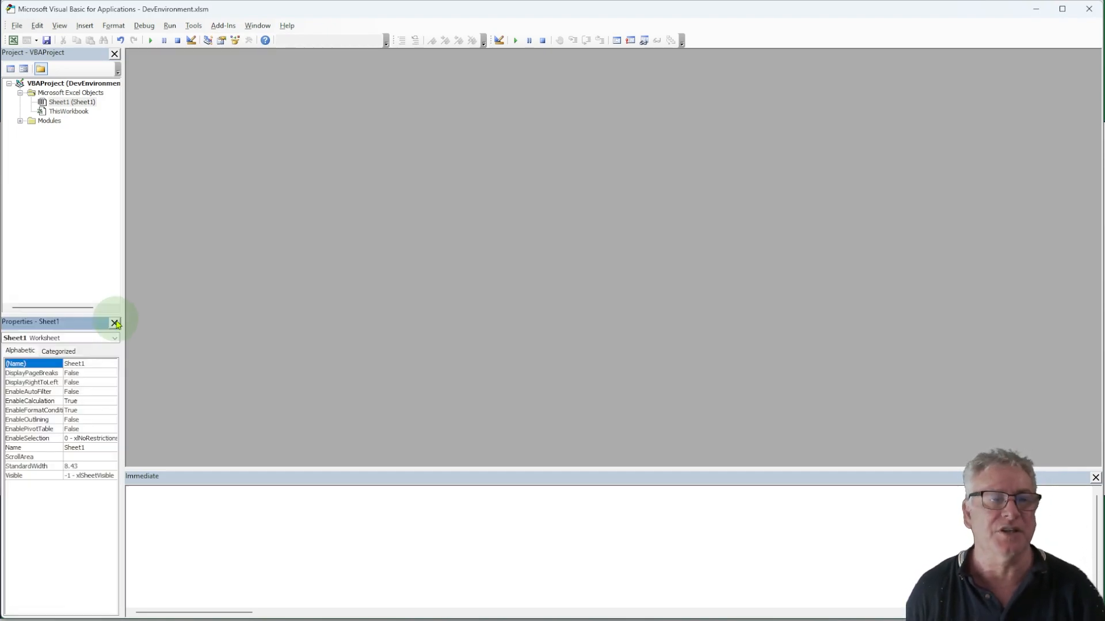
click(60, 27)
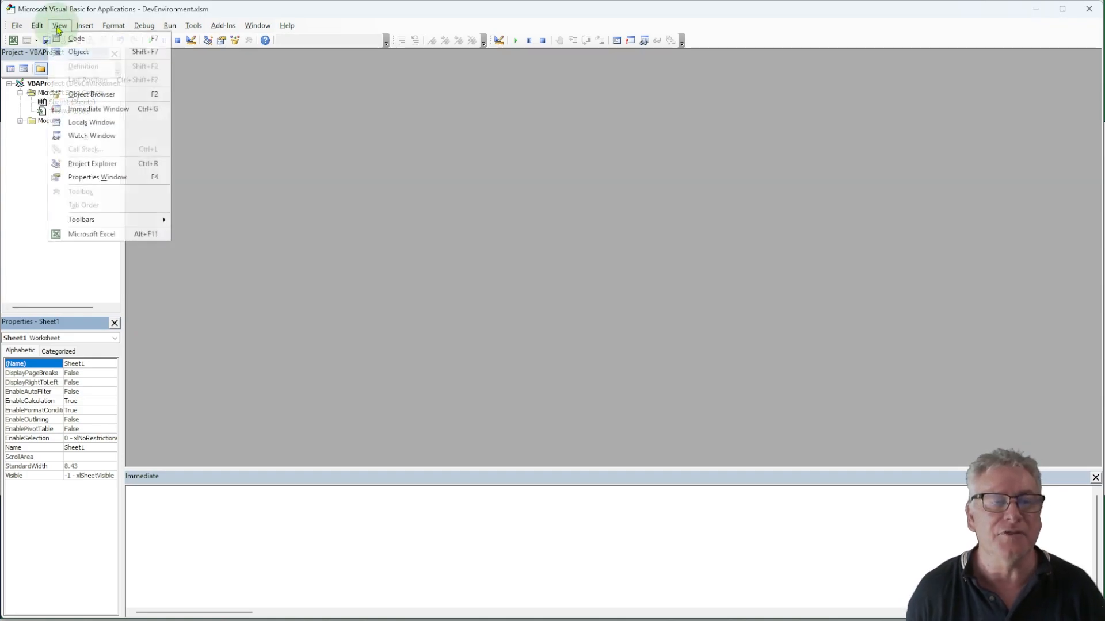
click(95, 179)
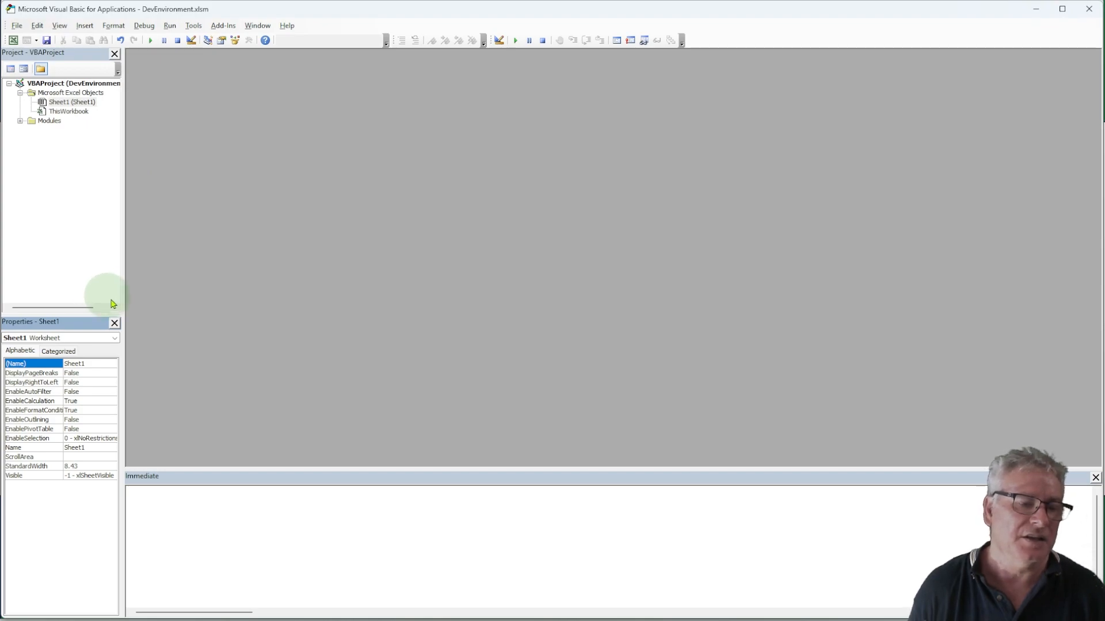
click(115, 322)
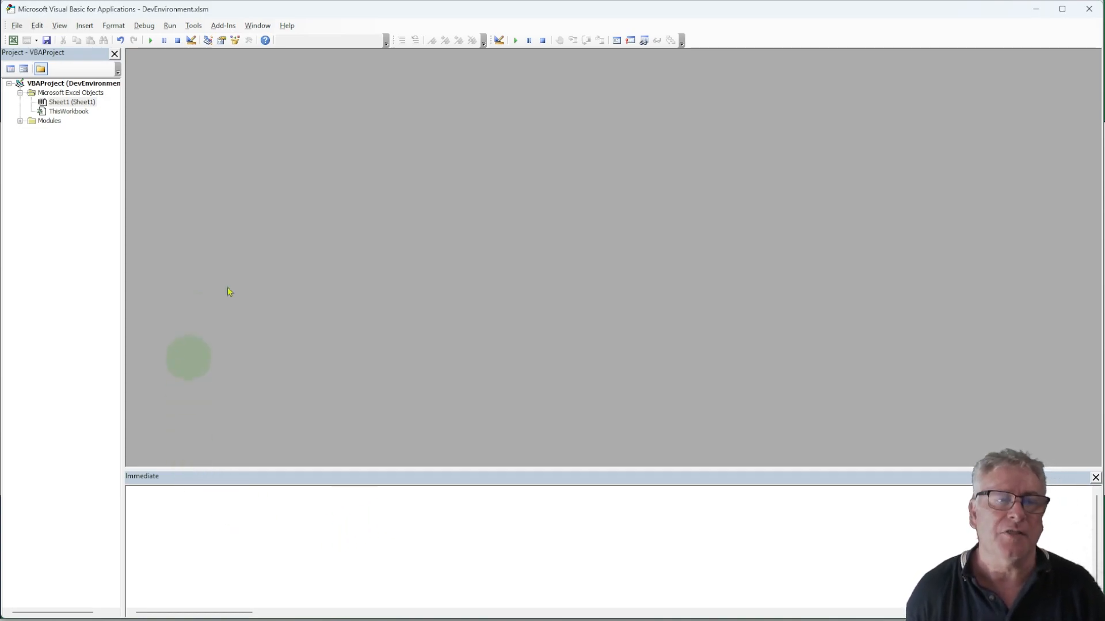
Step: Show the Locals and Watches windows, and close both again
click(616, 40)
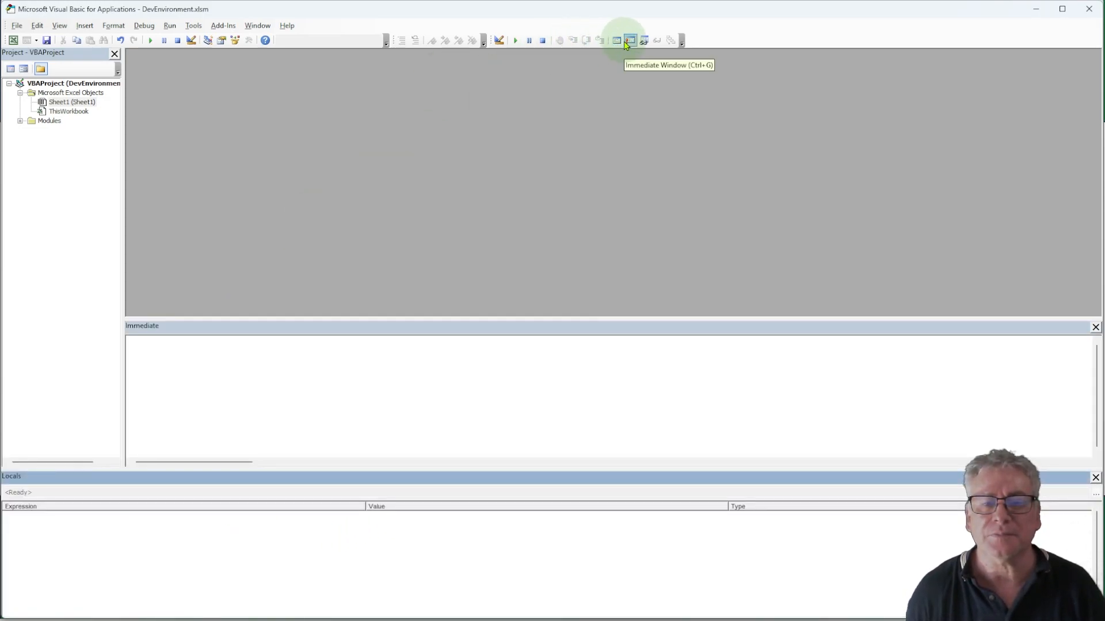
click(645, 40)
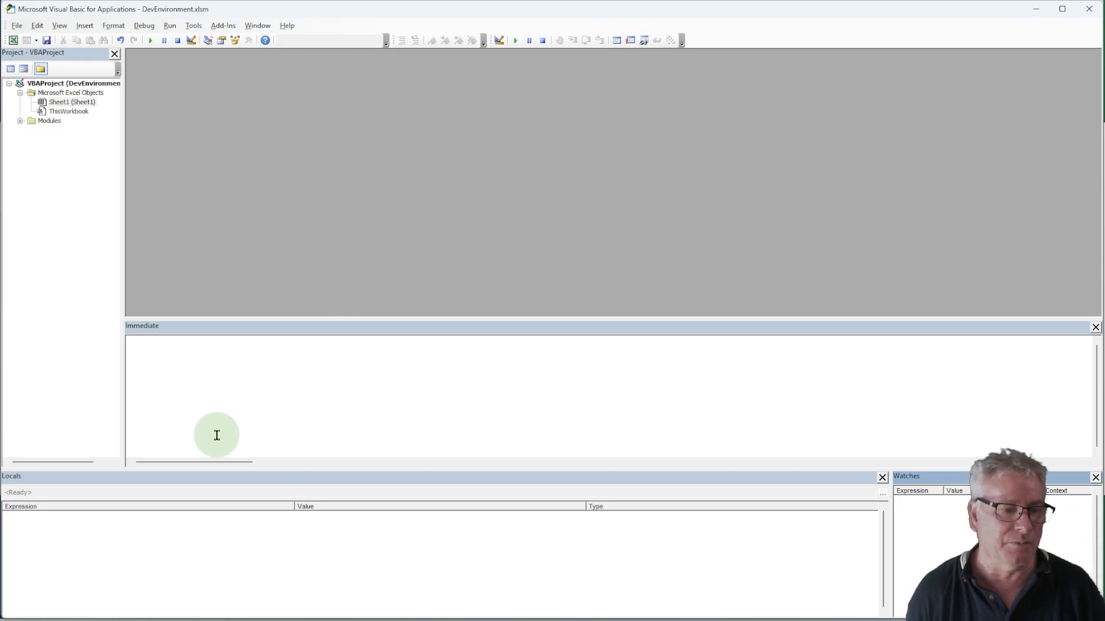
click(882, 478)
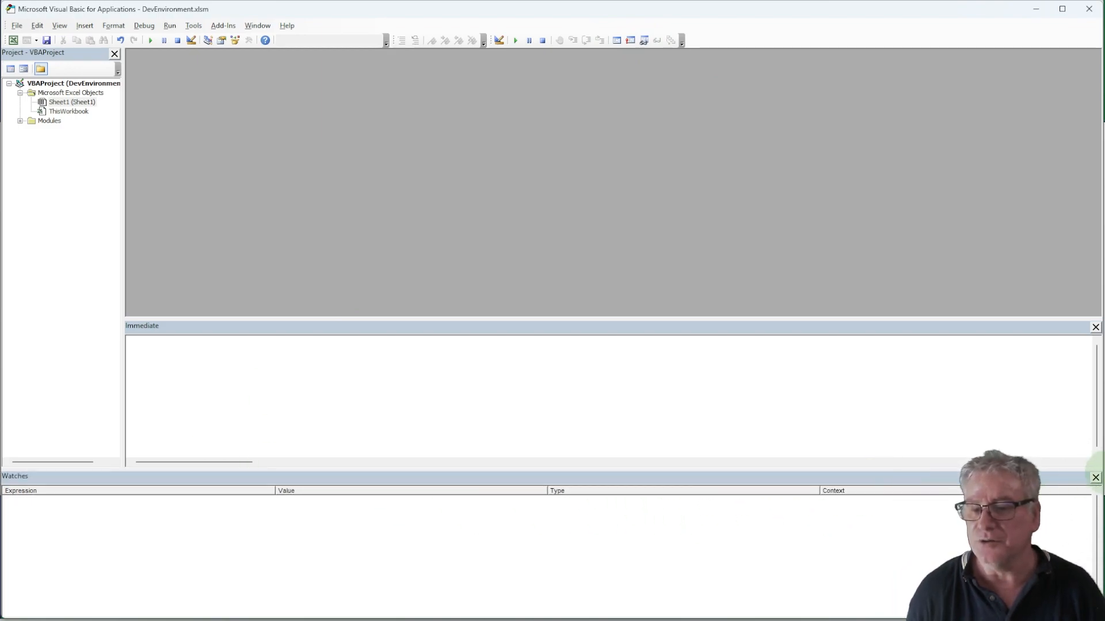
click(1095, 478)
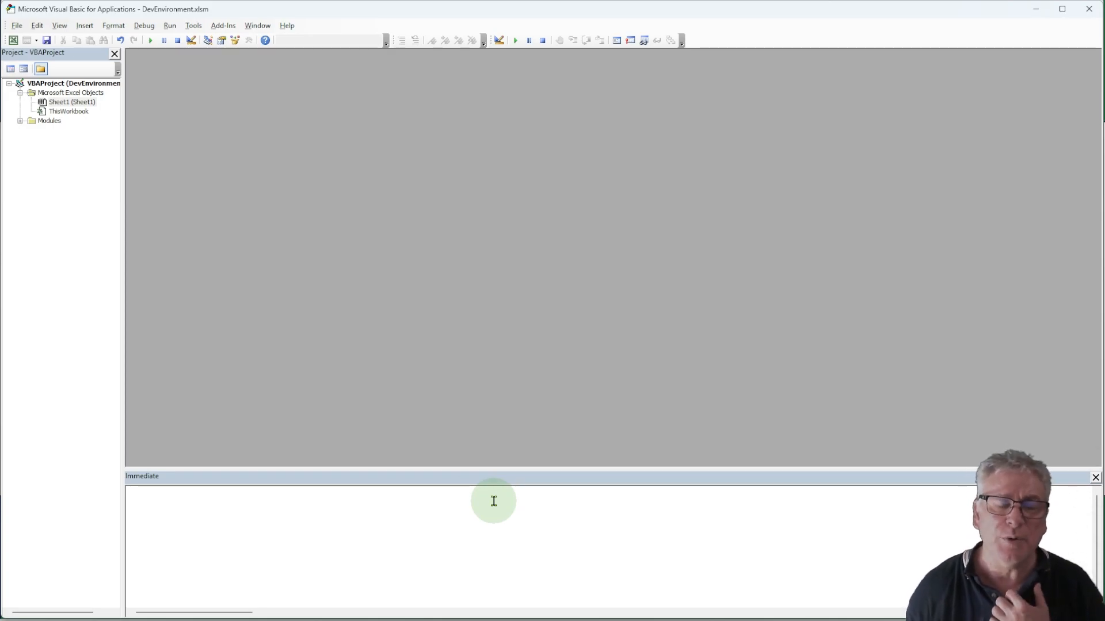
Step: Examine the Editor and Docking settings in the Visual Basic Editor options without changing anything
click(188, 28)
click(208, 79)
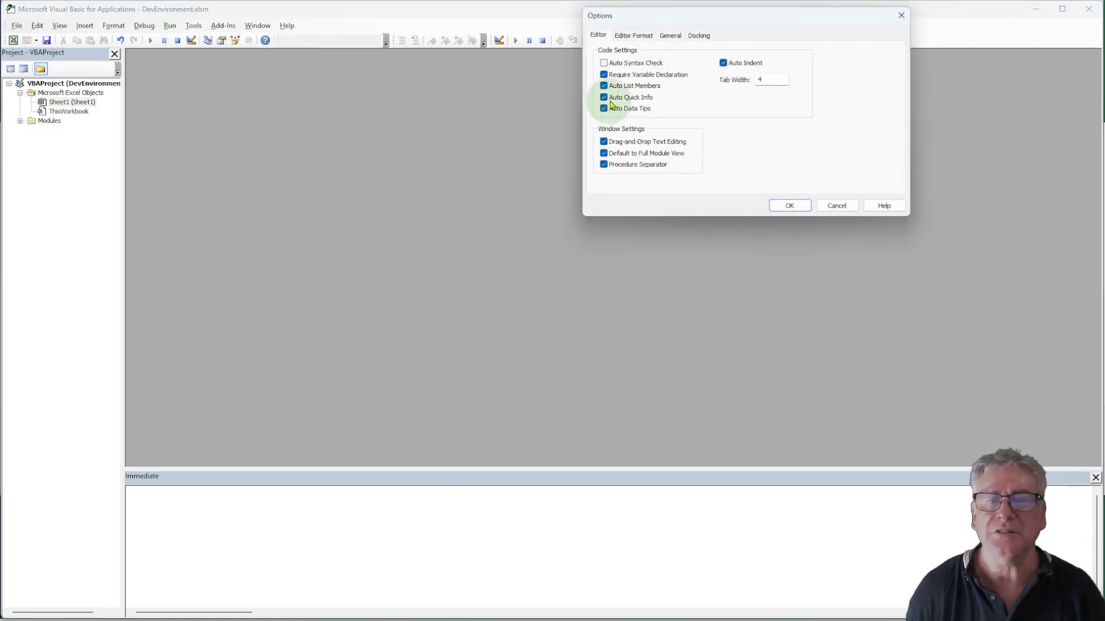
click(698, 37)
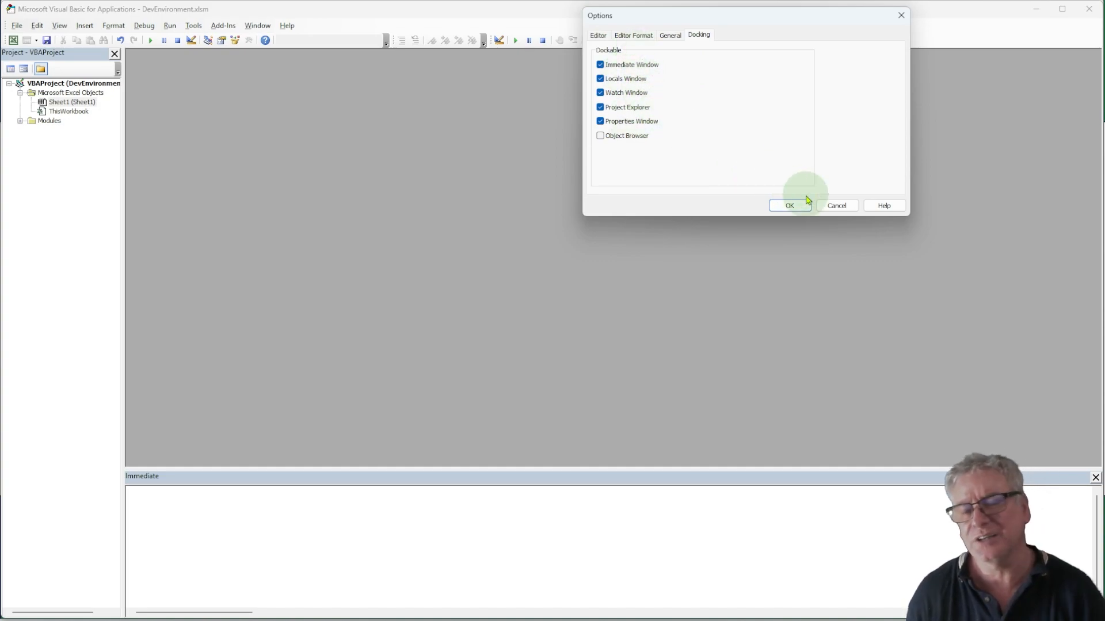
click(838, 206)
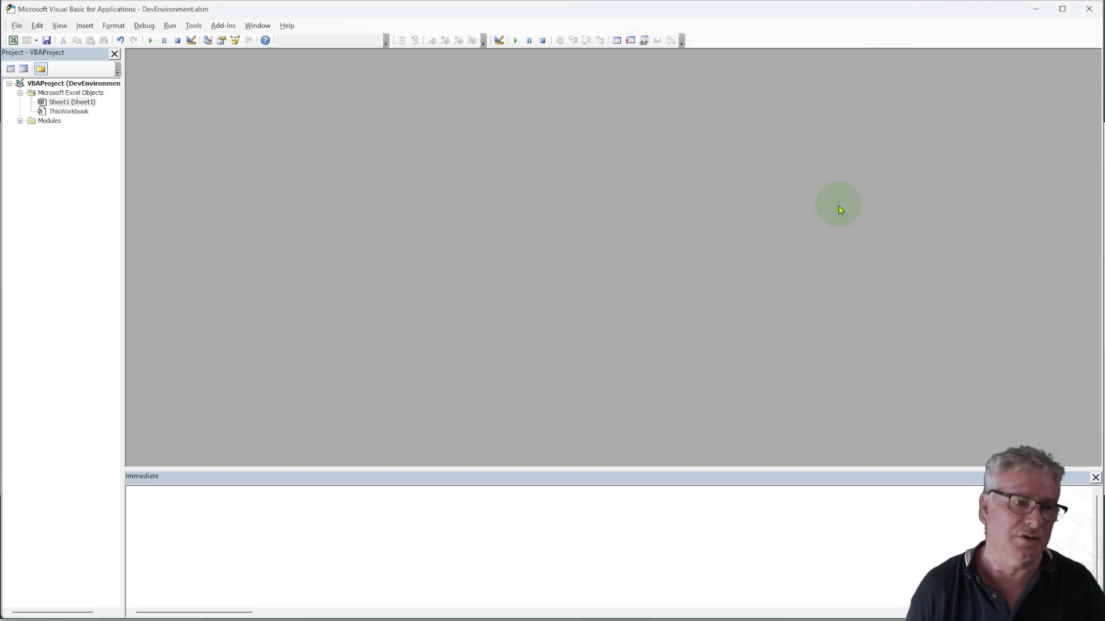
Step: Open the code of Module1 and ThisWorkbook in non-maximized windows, with the ThisWorkbook window offset over the Module1 window
click(20, 122)
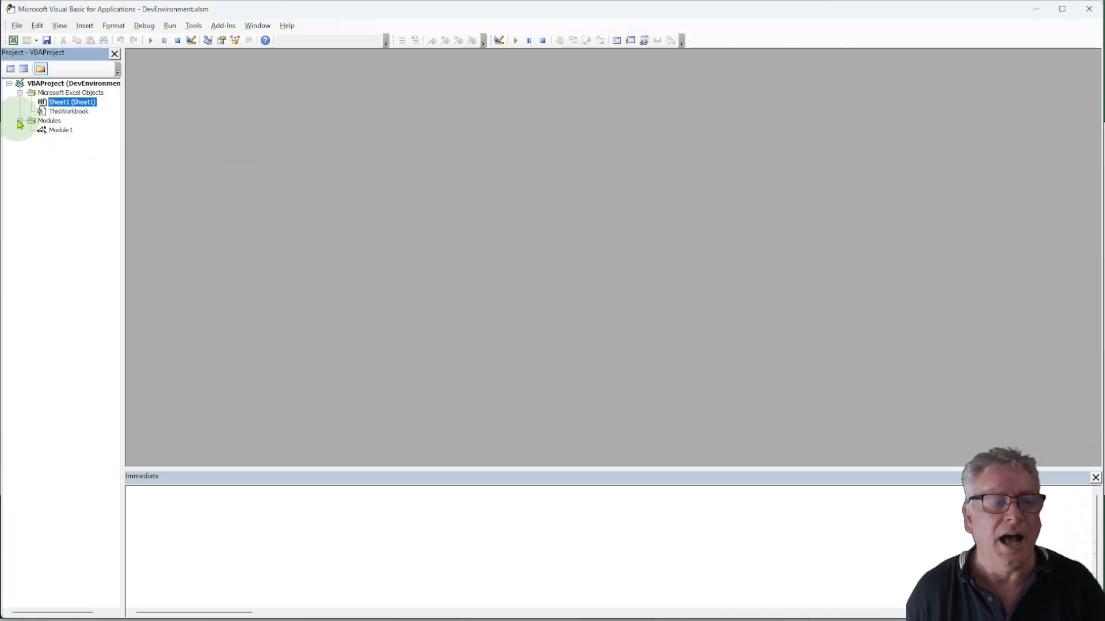
double_click(60, 130)
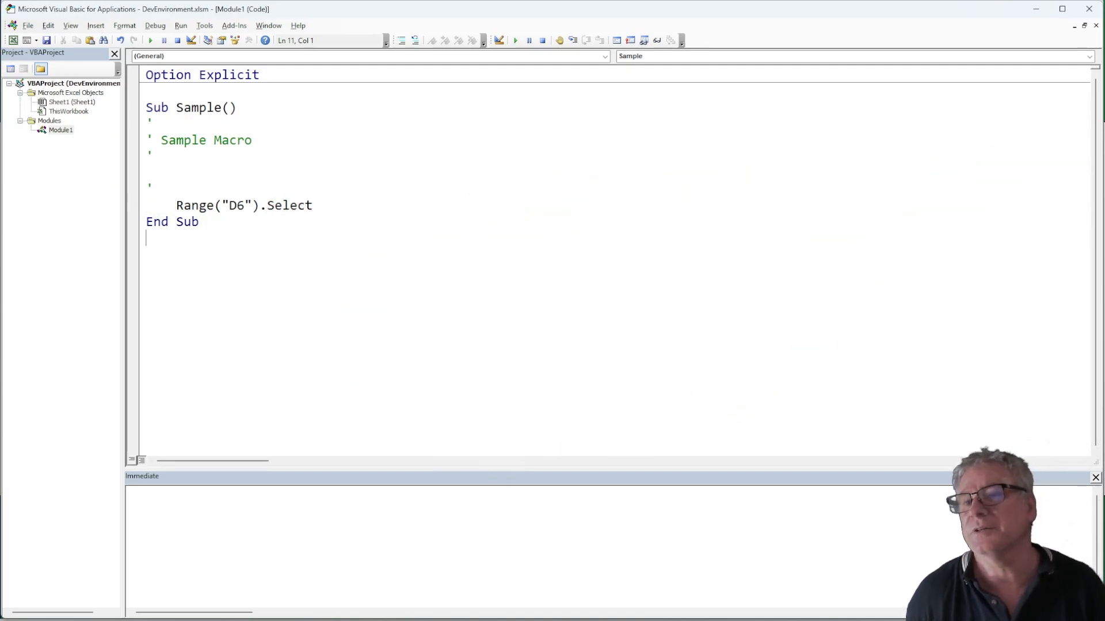
click(1085, 27)
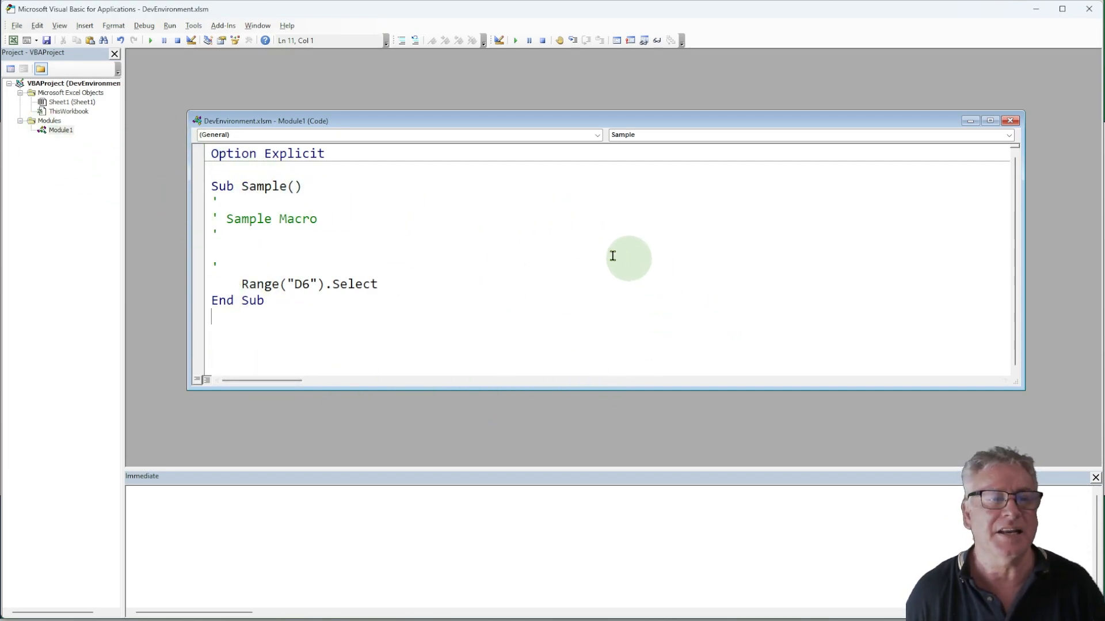
double_click(66, 111)
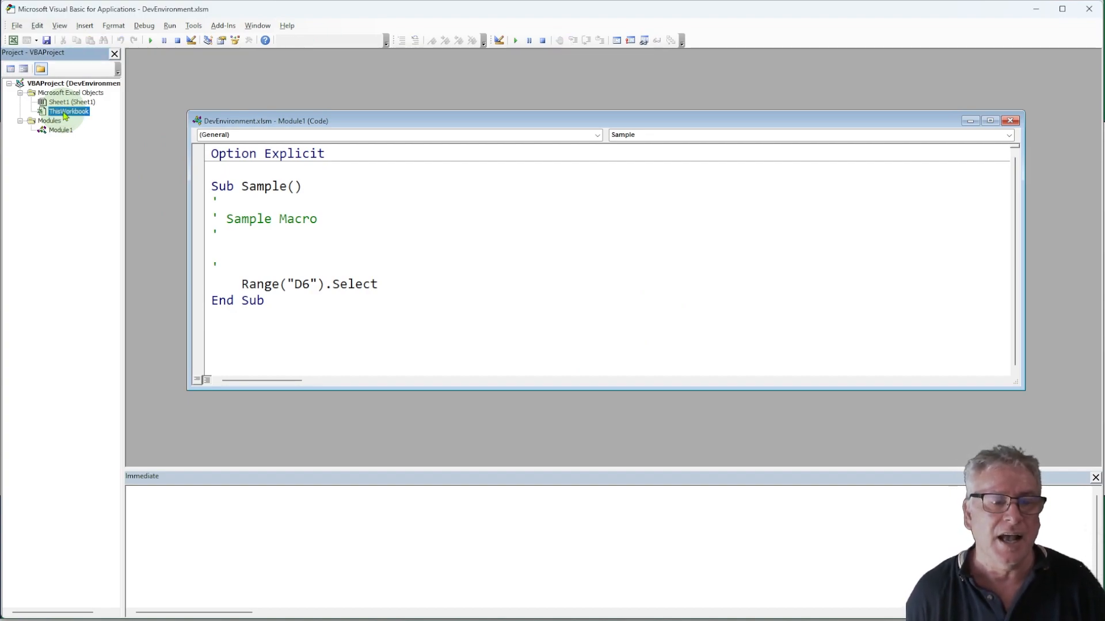
drag(400, 125, 436, 182)
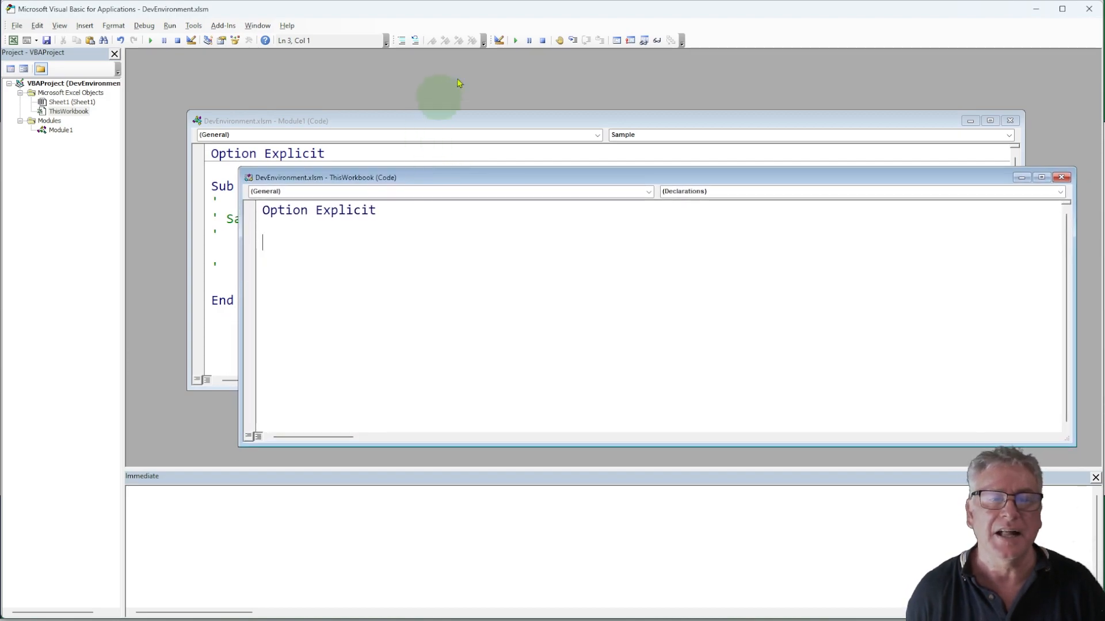
Step: Tile the two code windows horizontally, and rearrange them side by side with vertical tiling
click(256, 25)
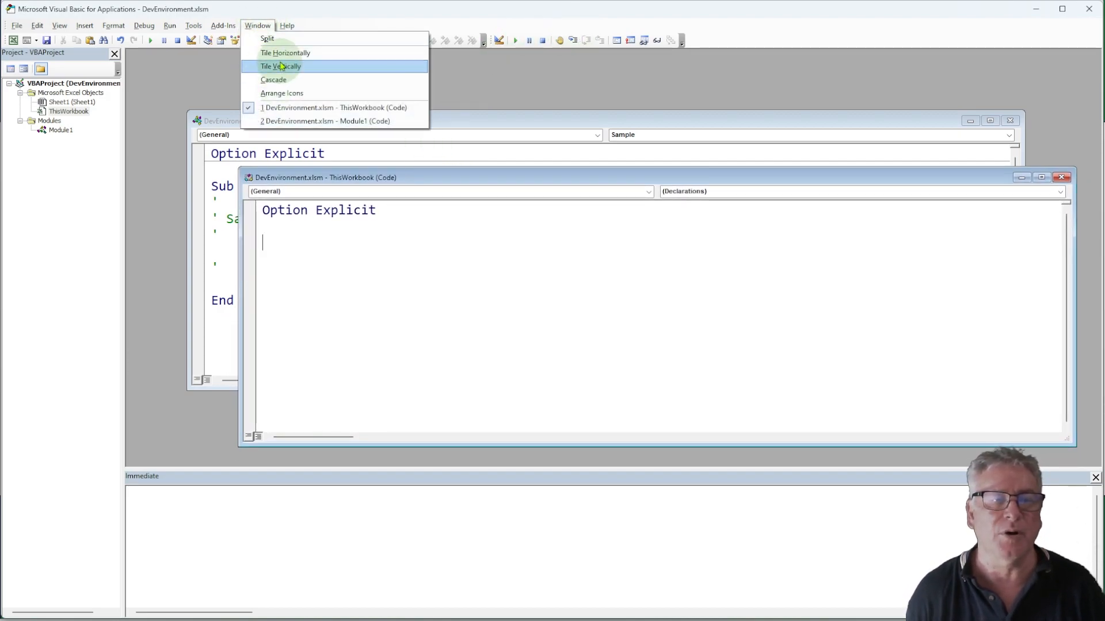
click(278, 55)
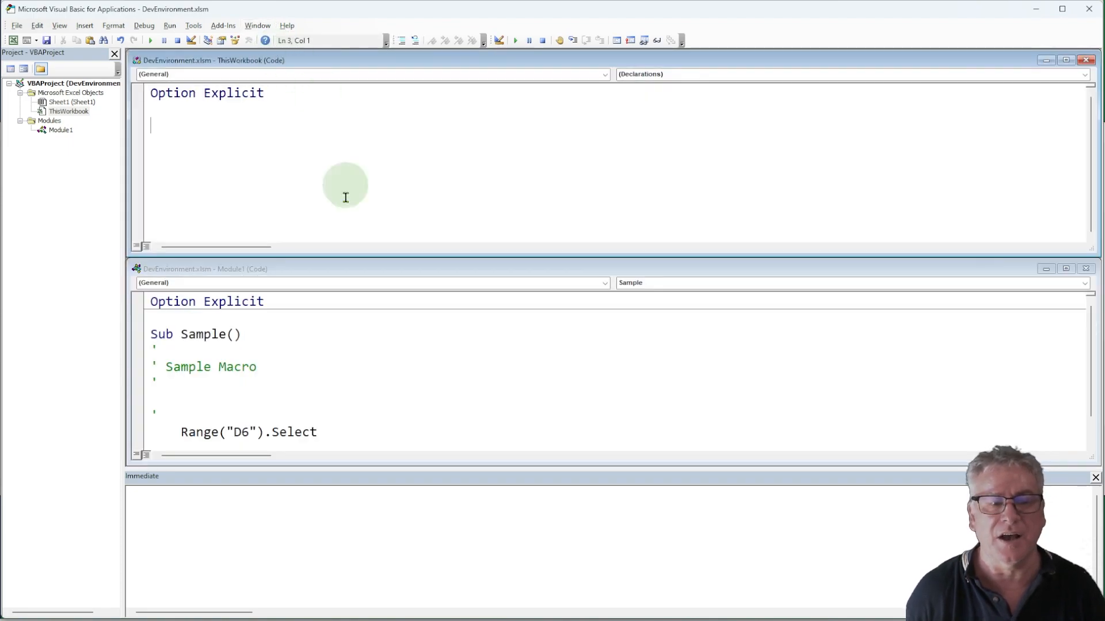
click(253, 24)
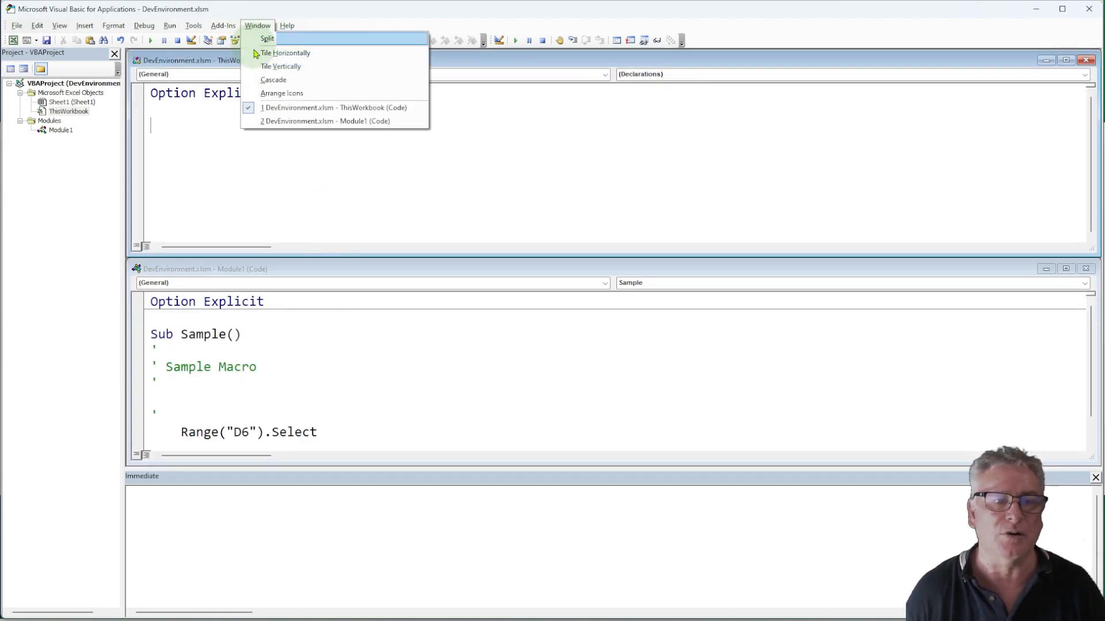
click(266, 66)
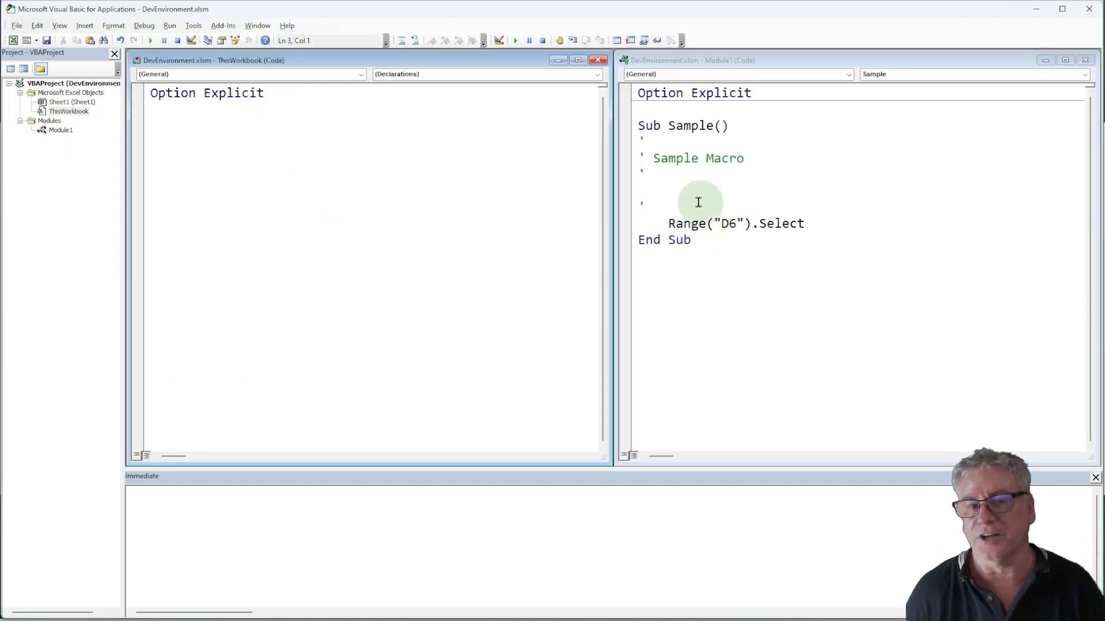
Step: Close the ThisWorkbook code window and maximize the Module1 code window
click(599, 61)
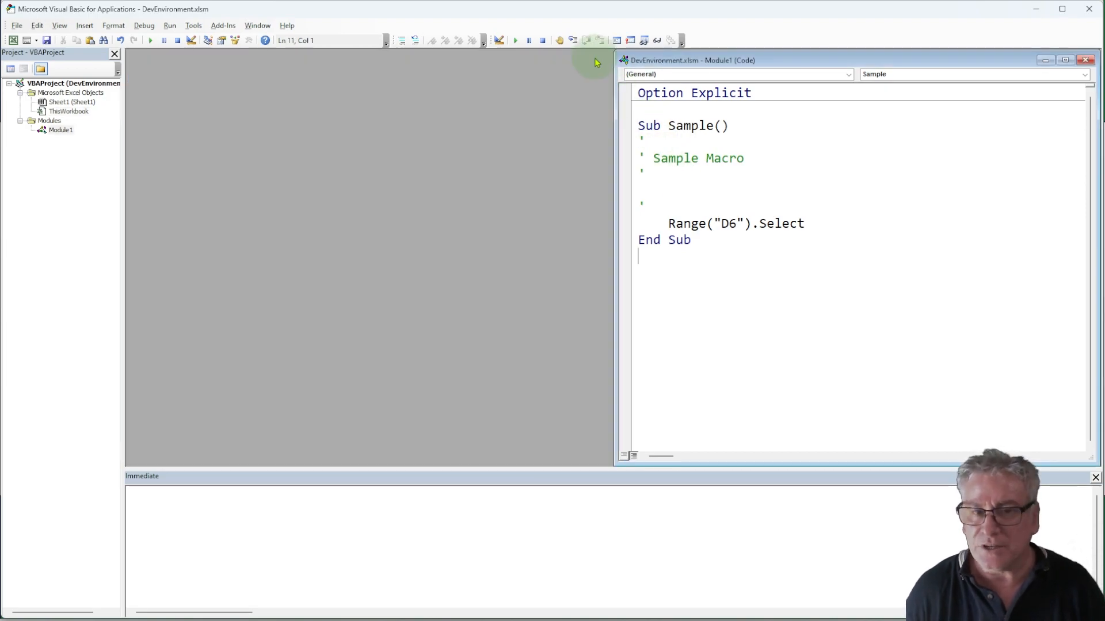
double_click(753, 65)
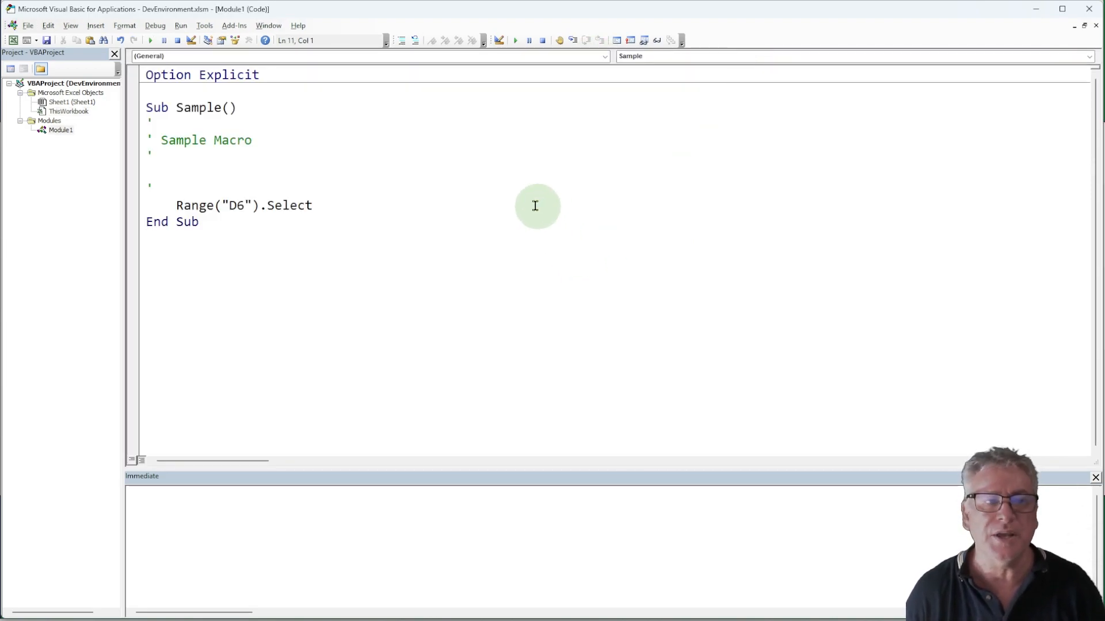
Step: View the Object Browser and close it again to return to the Module1 code
click(235, 41)
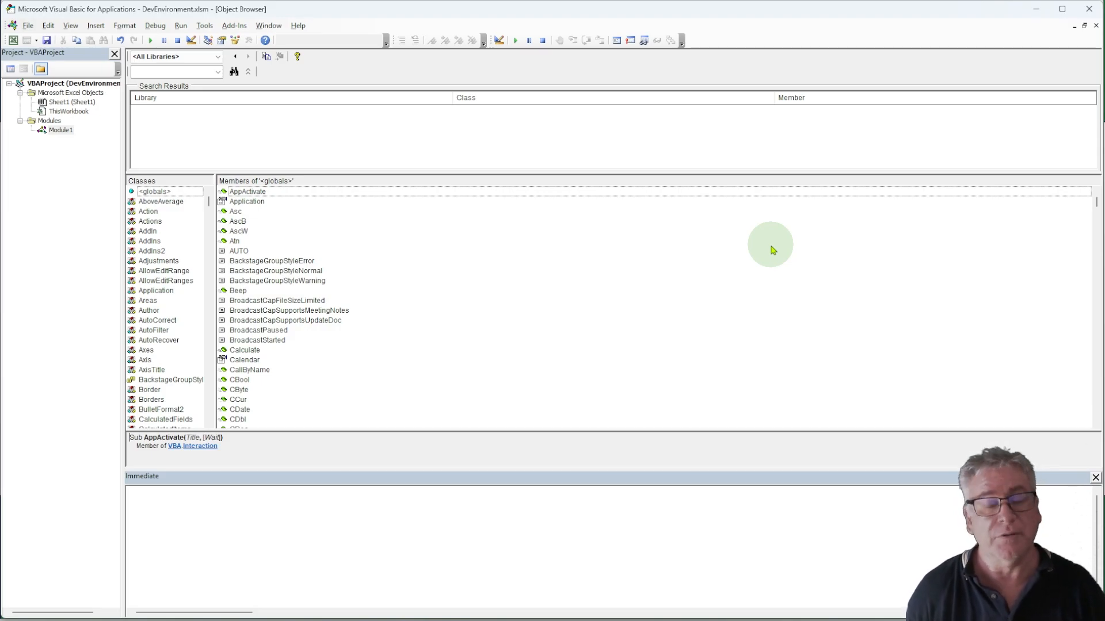
click(1096, 26)
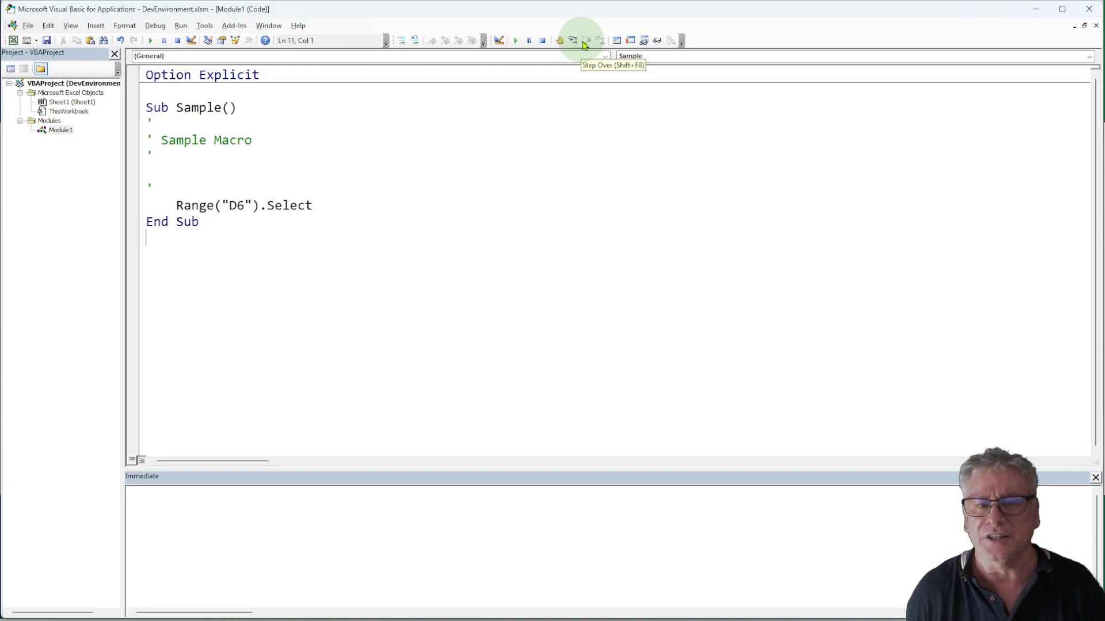
Step: Show the built-in Edit toolbar and float it over the Module1 code area, clear of the docked toolbars
right_click(120, 40)
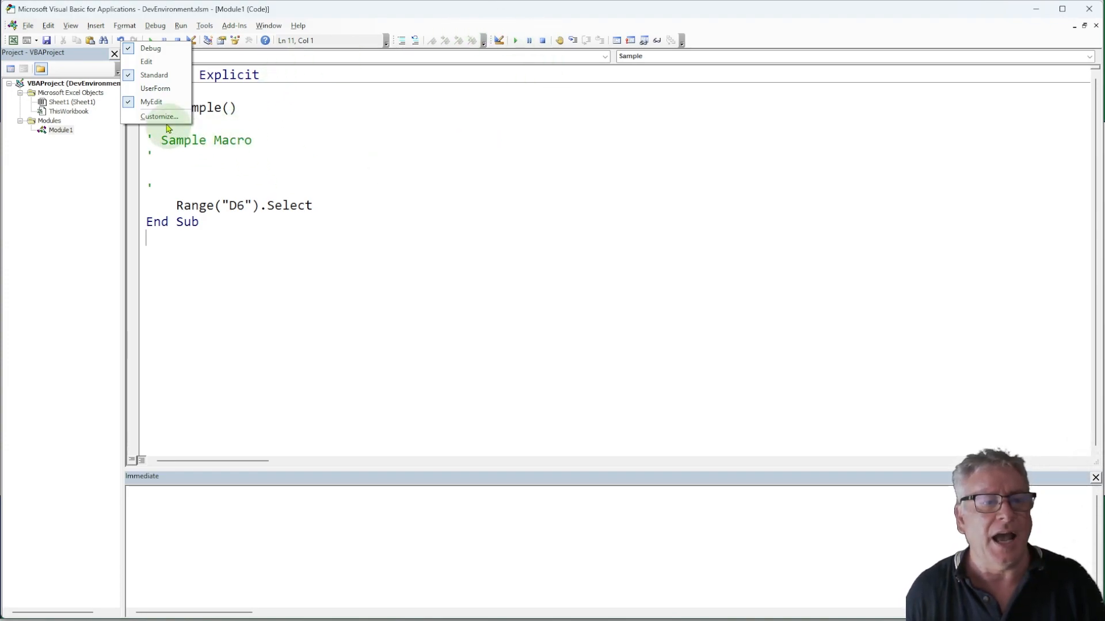
click(148, 65)
drag(702, 190, 491, 71)
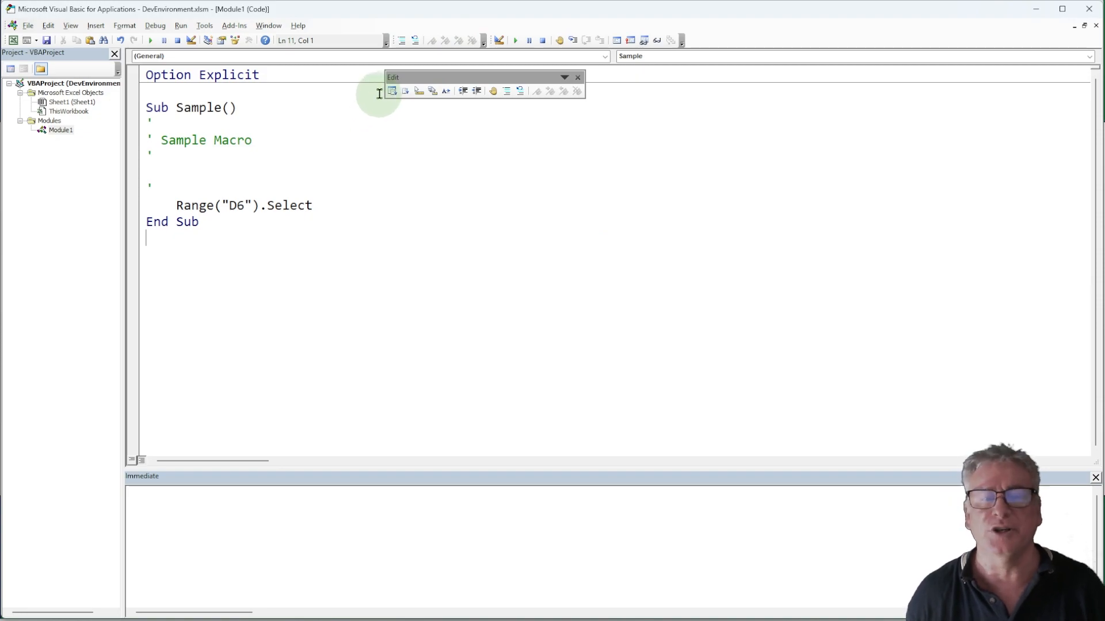
drag(463, 77, 460, 100)
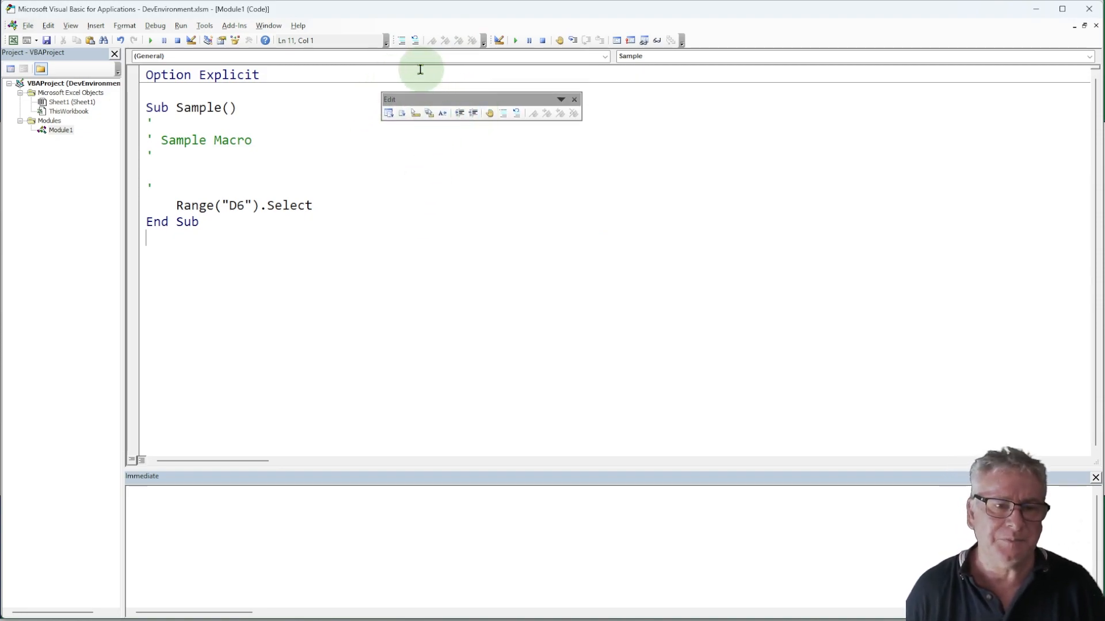
Step: Create a custom toolbar named NewToolbar and place it over the code area, clear of the Customize dialog
right_click(407, 46)
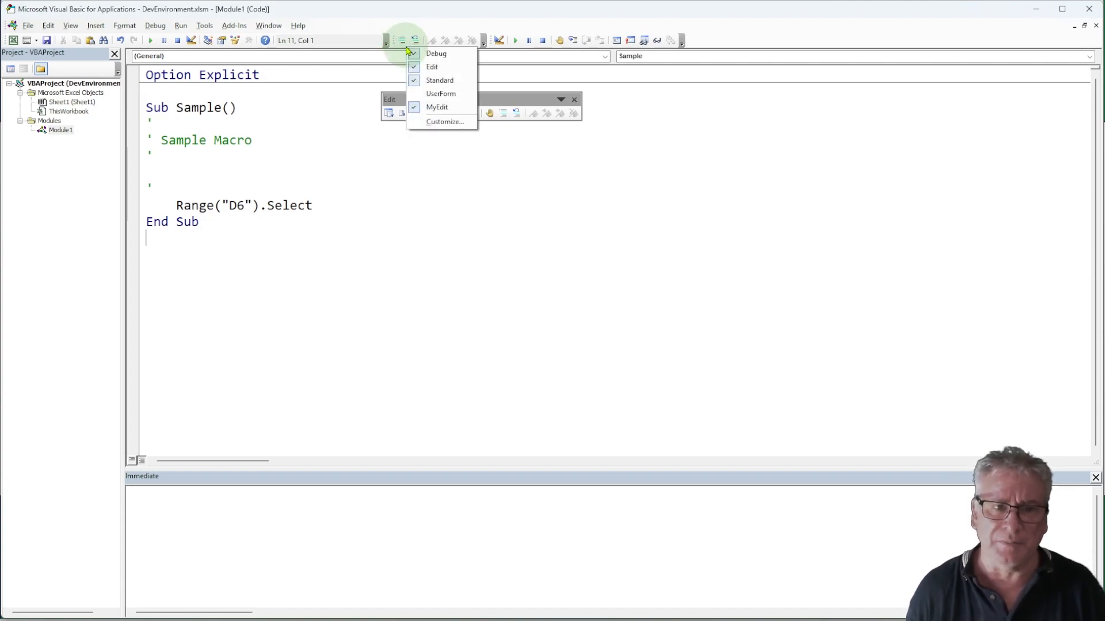
click(453, 125)
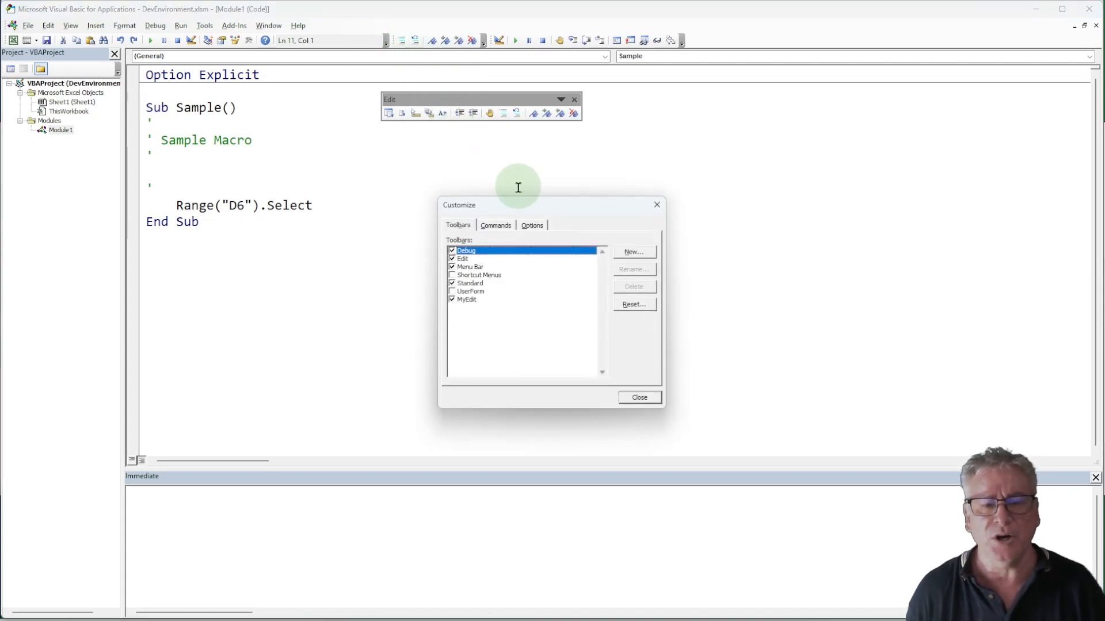
drag(525, 209, 495, 192)
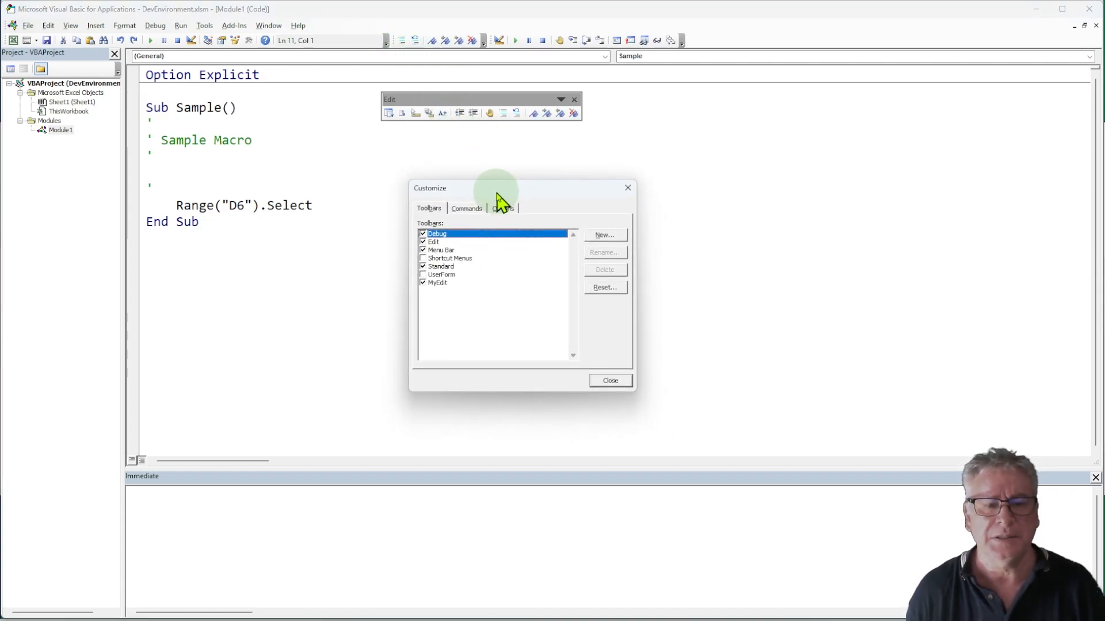
click(605, 234)
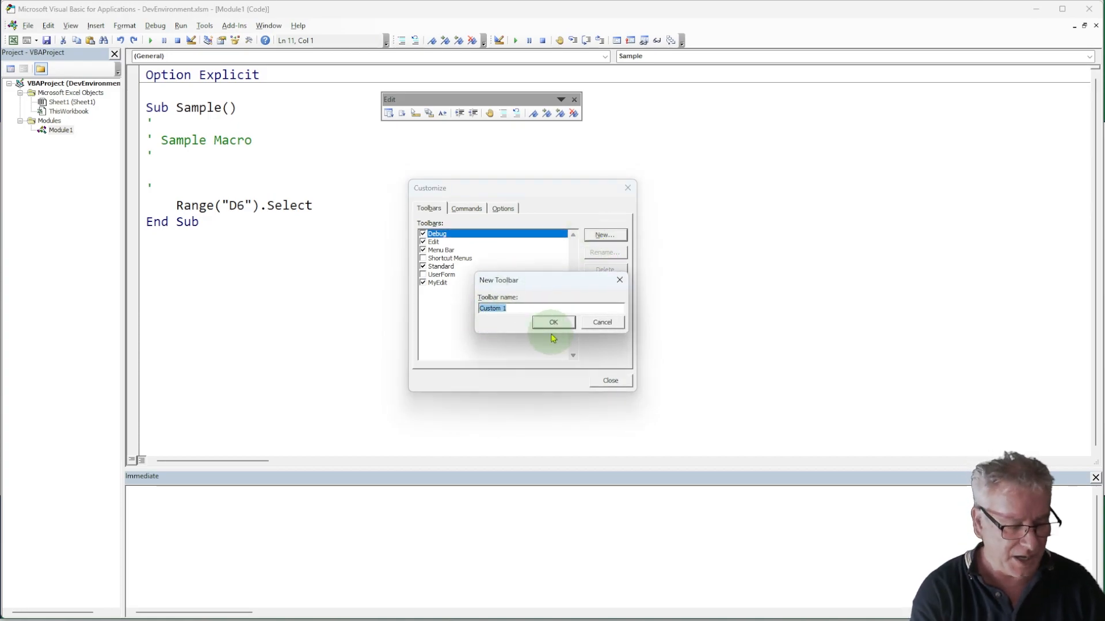
text(NewToolbar)
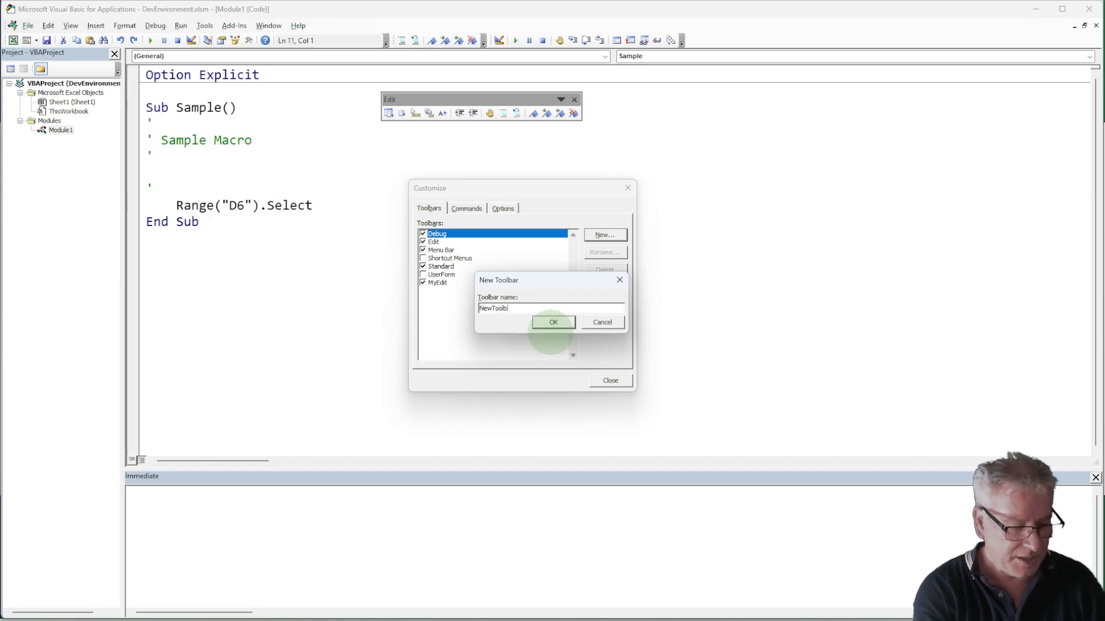
click(553, 322)
drag(650, 202, 324, 146)
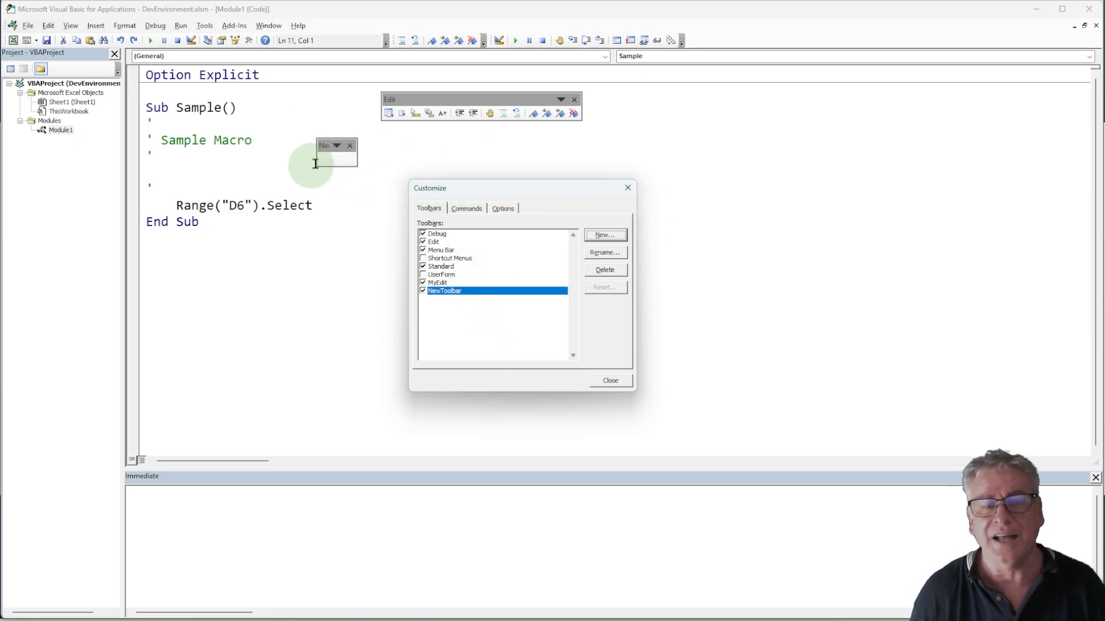
Step: Add Save to NewToolbar, plus the comment, uncomment and four bookmark commands from the Edit toolbar, and finish customizing
click(466, 208)
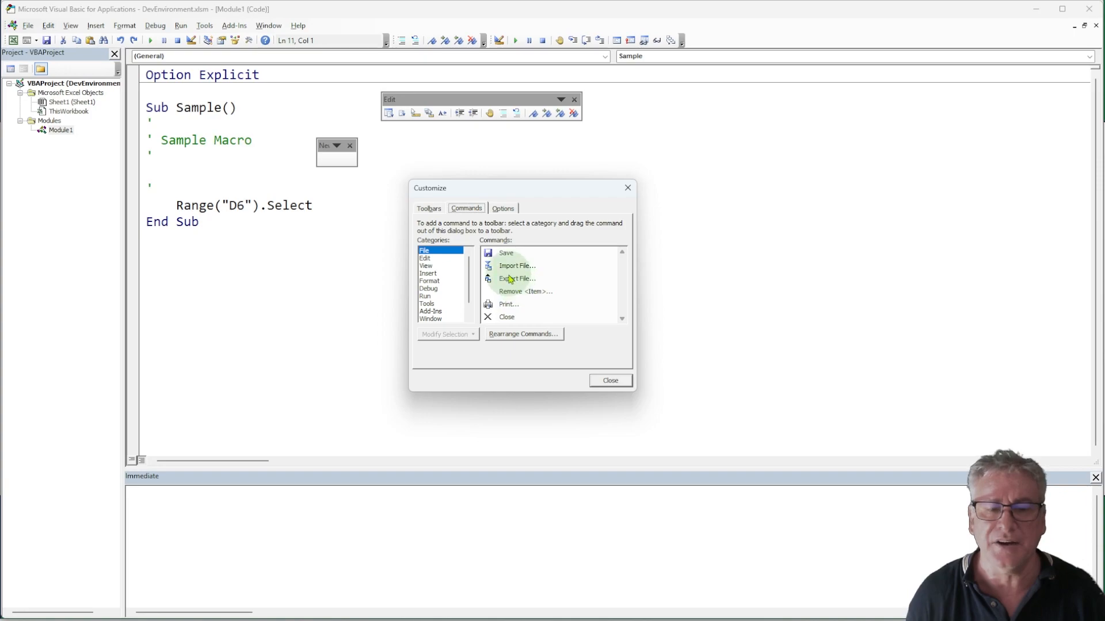
drag(505, 254, 329, 166)
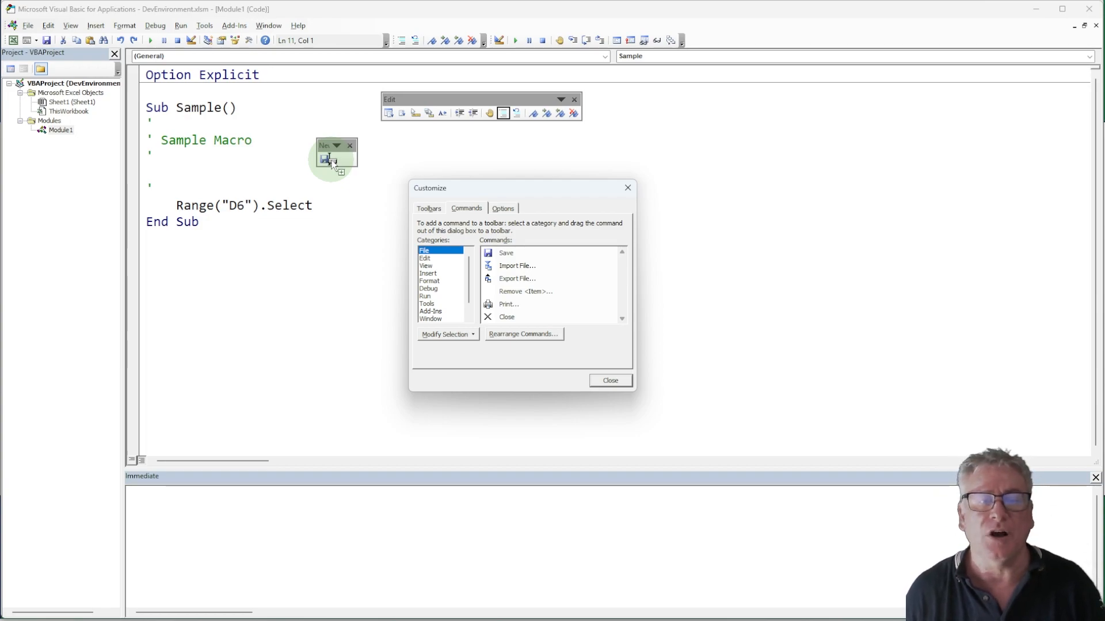
drag(332, 160, 331, 160)
drag(517, 113, 350, 157)
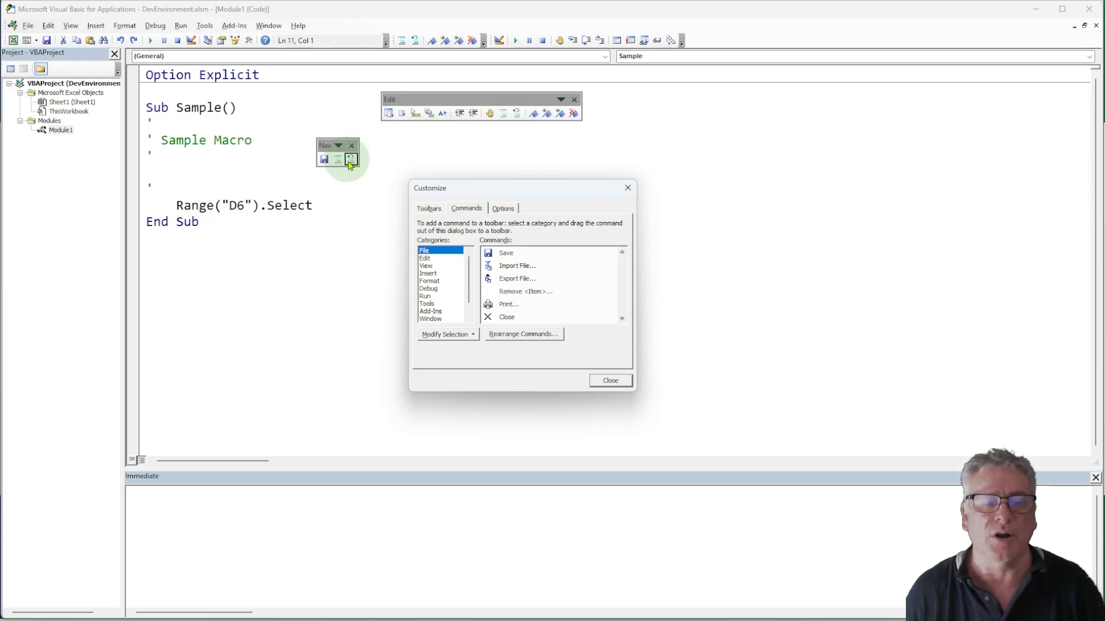
mouse_move(533, 114)
mouse_down()
mouse_move(347, 166)
mouse_move(359, 165)
mouse_up()
drag(547, 119, 384, 165)
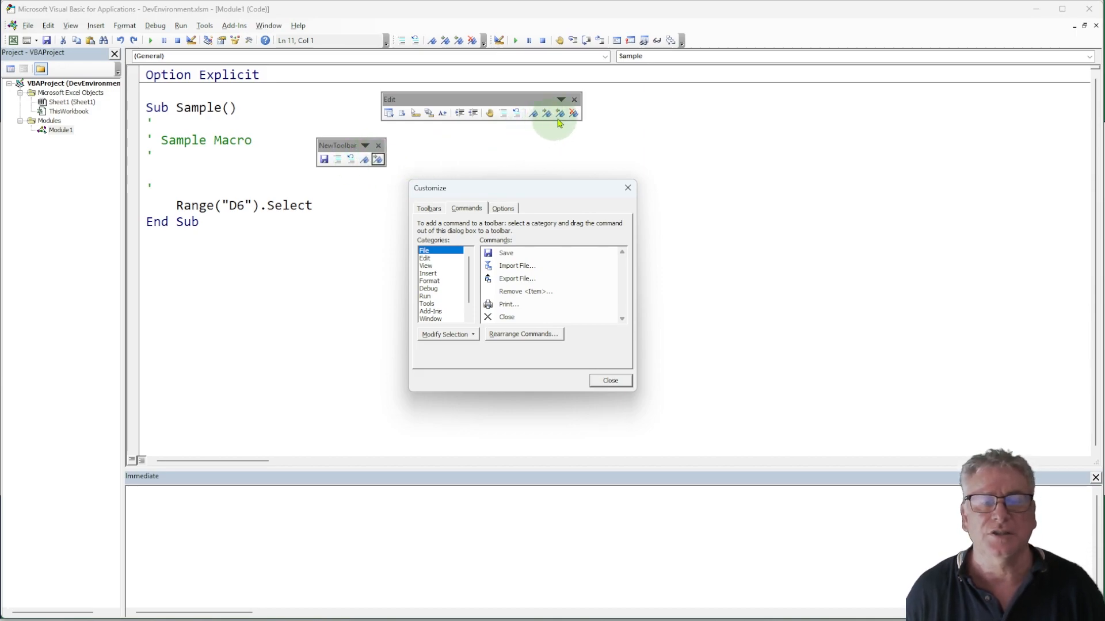
drag(559, 118, 392, 161)
drag(574, 114, 397, 160)
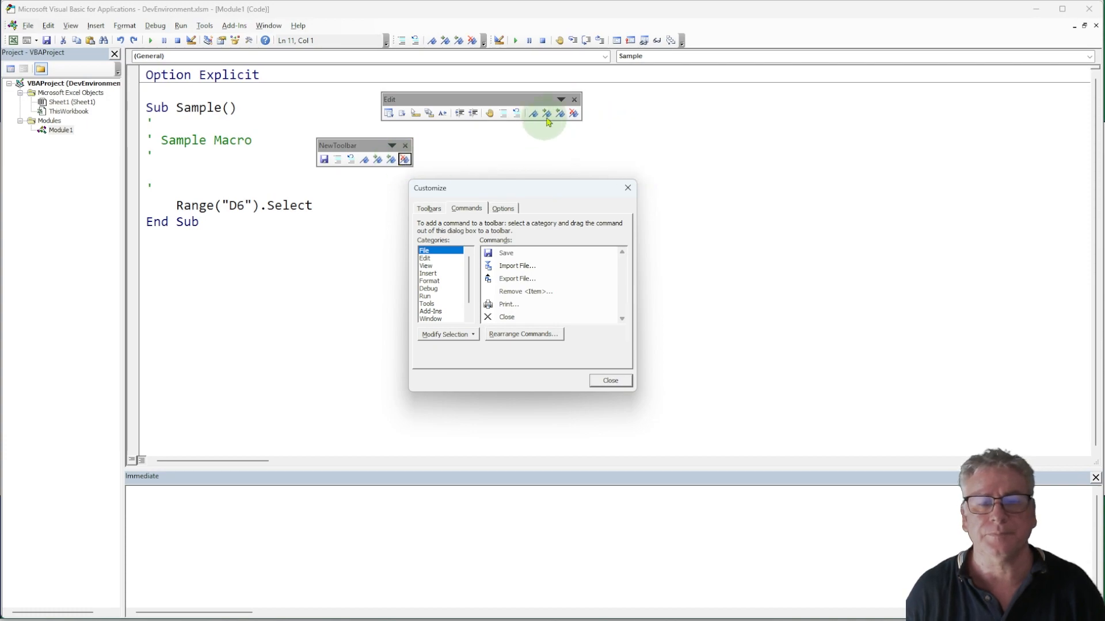
click(611, 381)
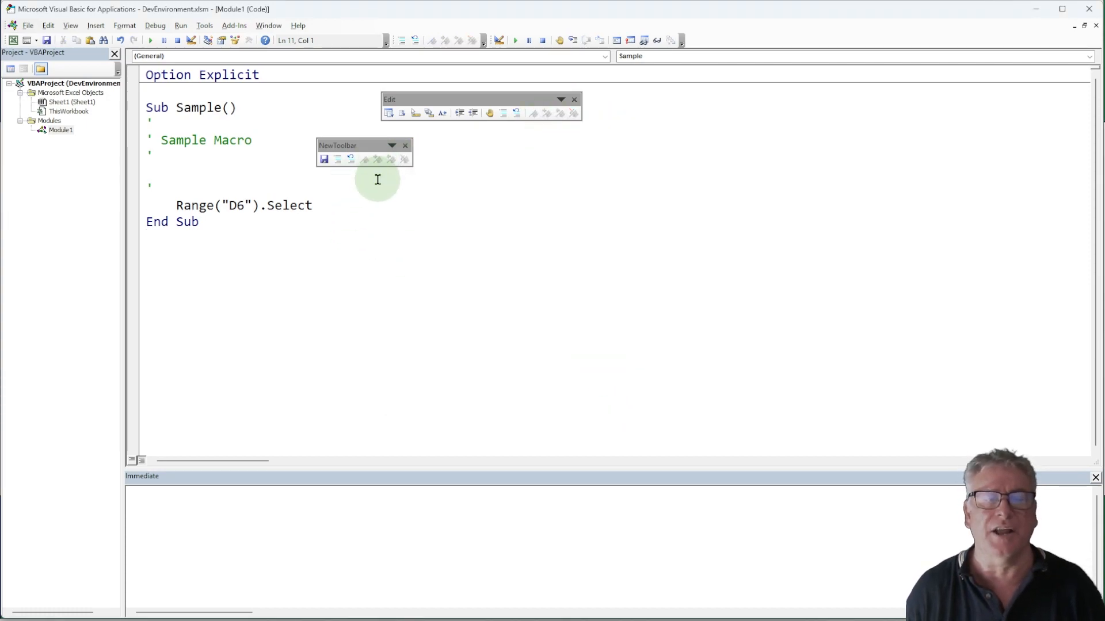
Step: Move NewToolbar away from the Edit toolbar, and close both floating toolbars
drag(367, 144, 311, 107)
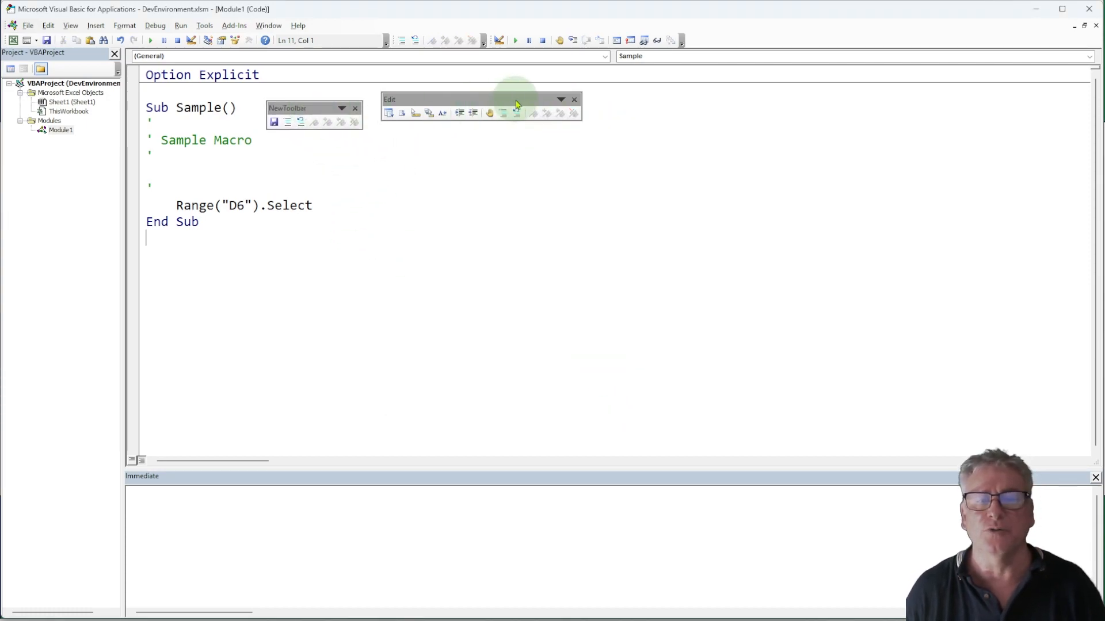
click(576, 100)
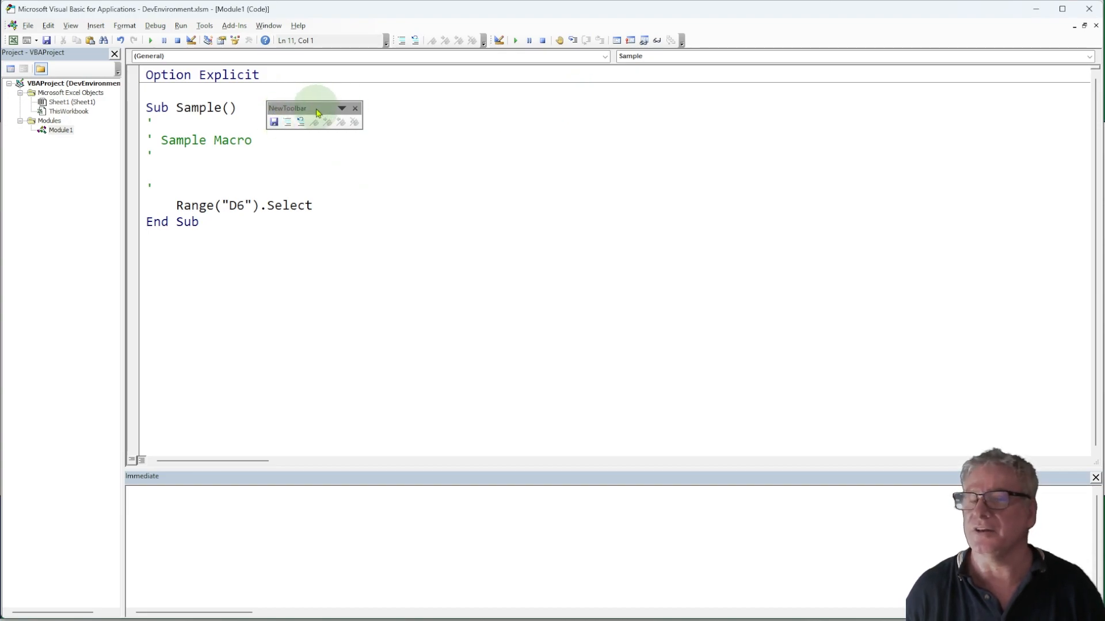
click(356, 109)
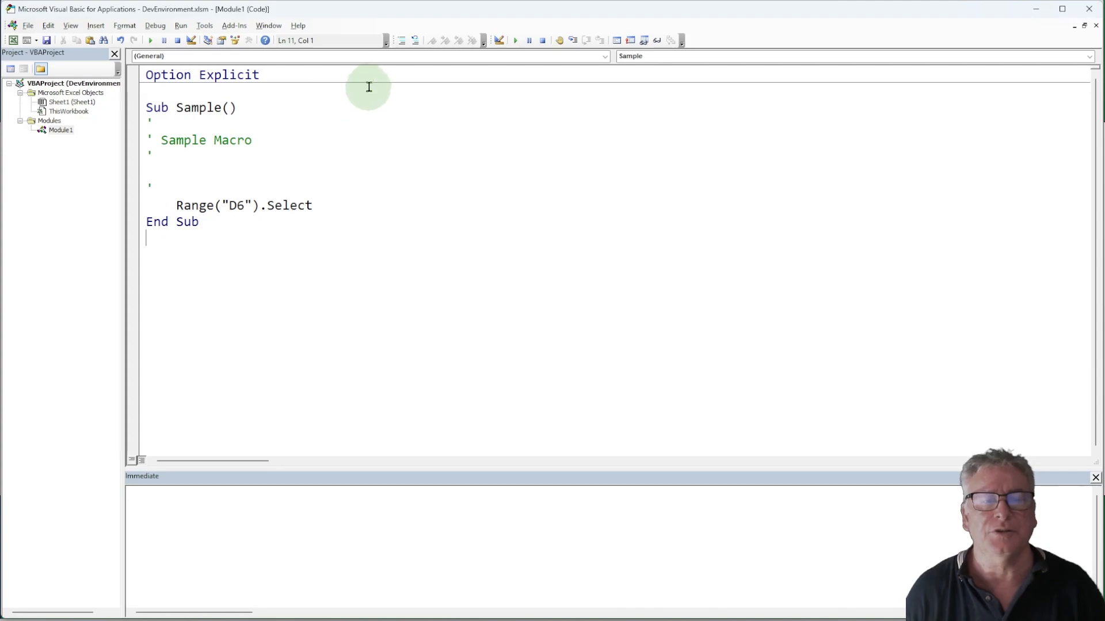
Step: Delete the custom toolbar NewToolbar and close the toolbar customization
right_click(438, 45)
click(457, 128)
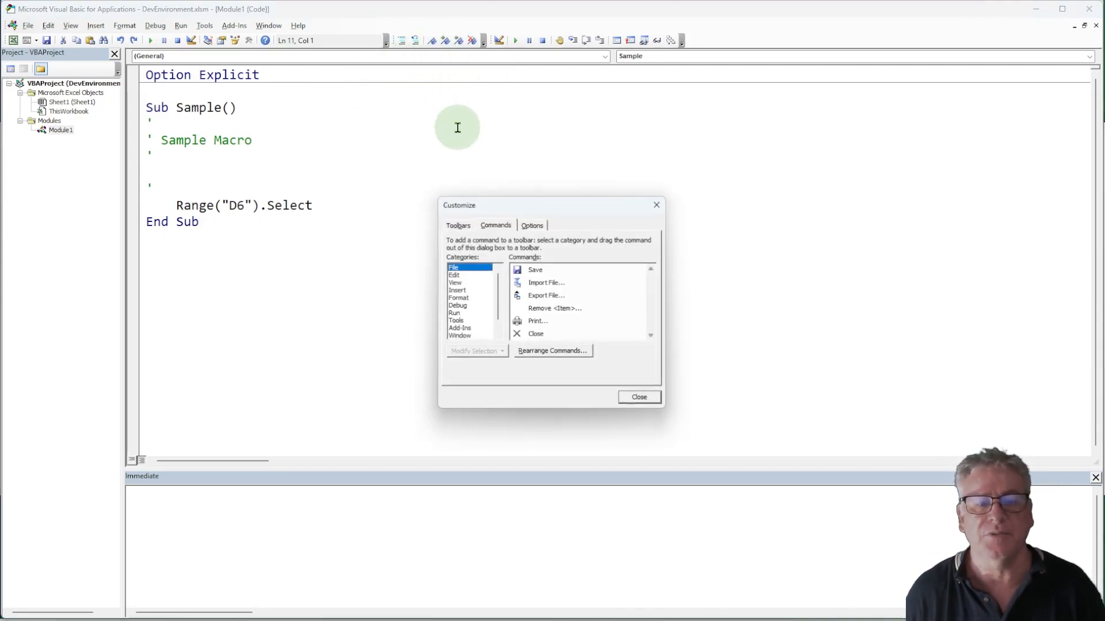
click(443, 228)
click(469, 309)
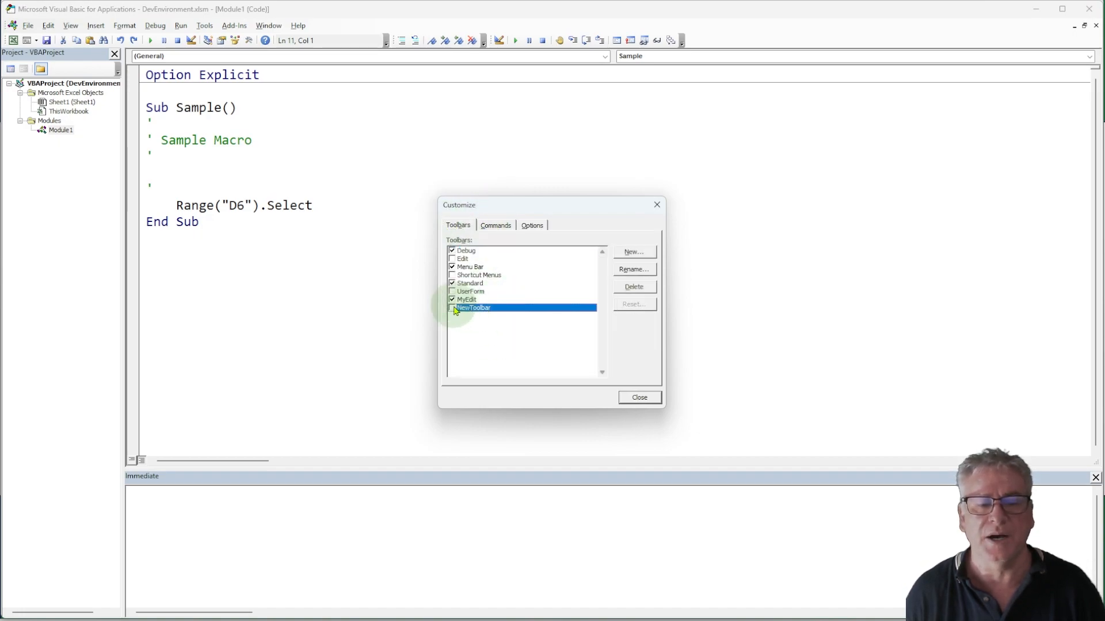
click(635, 287)
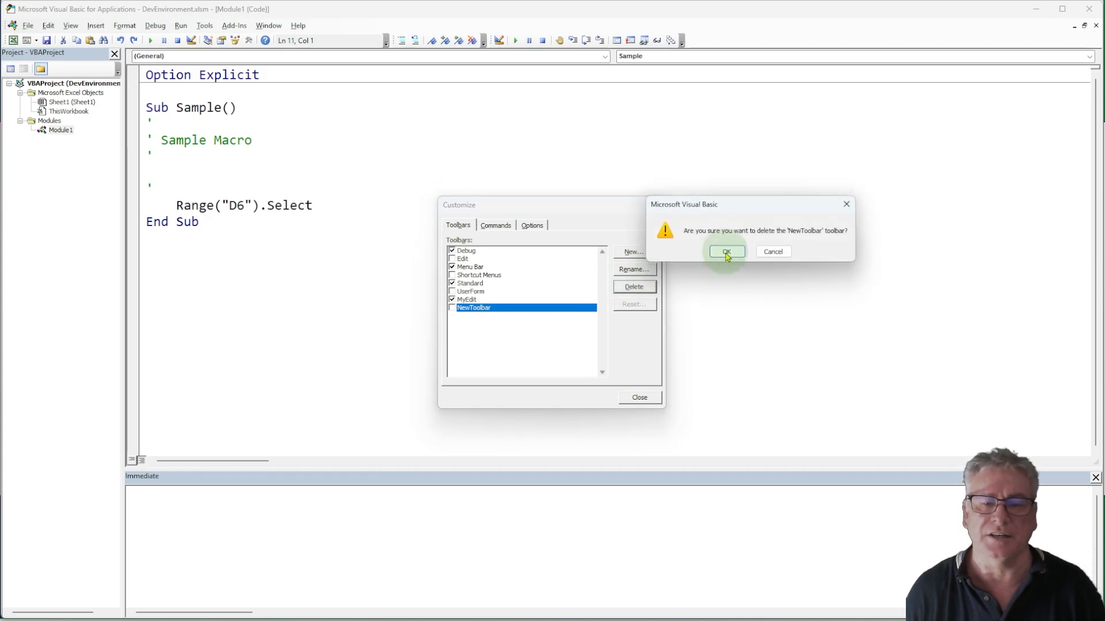
click(727, 251)
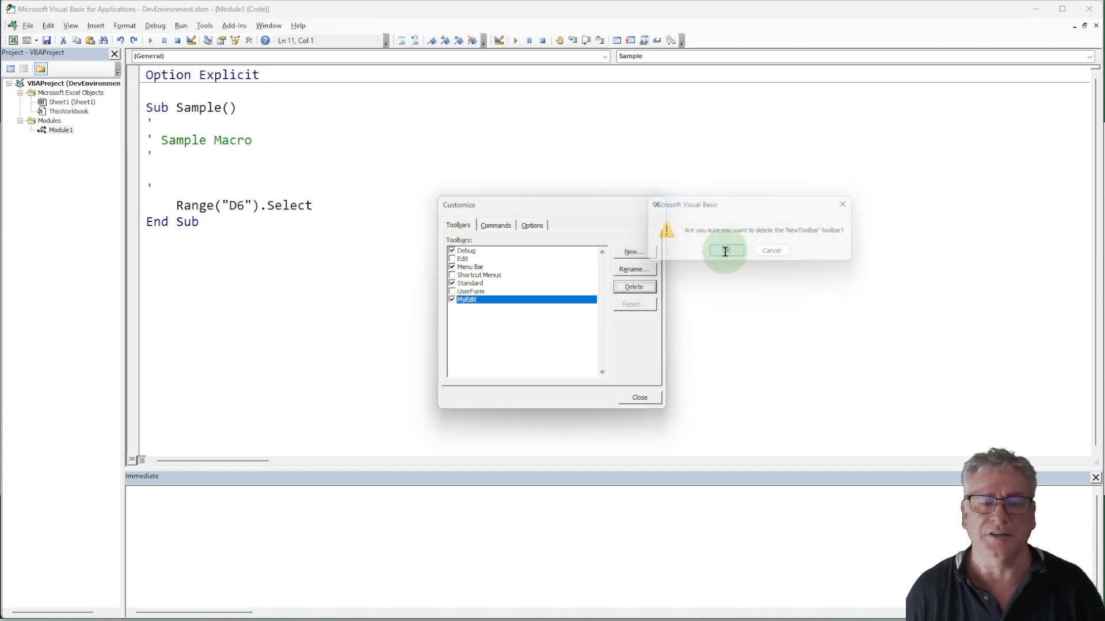
click(639, 399)
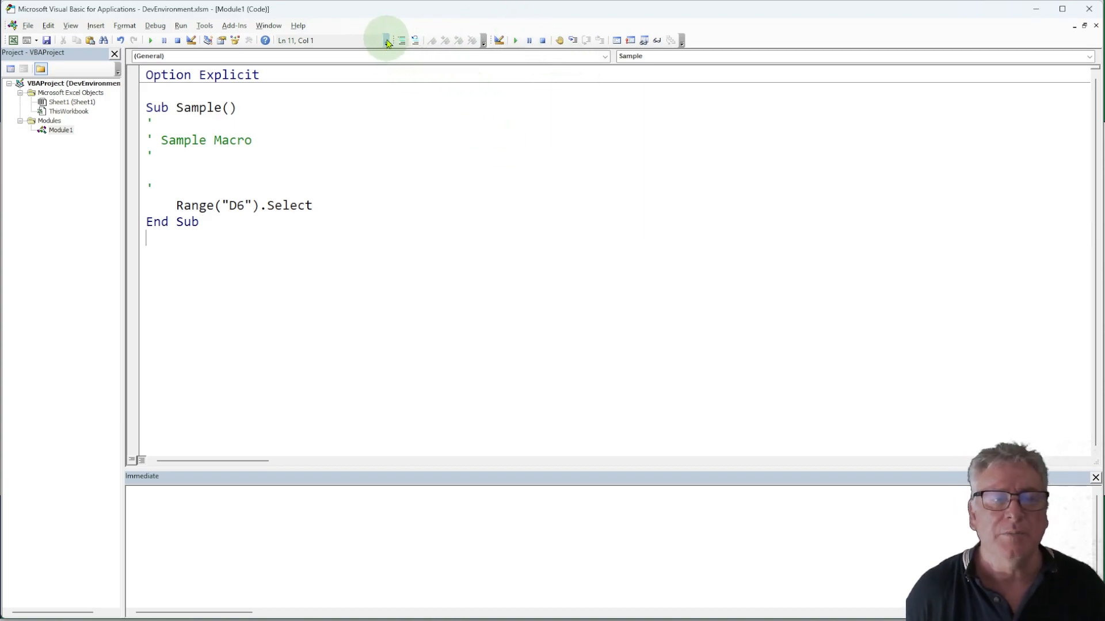
Step: Dock the MyEdit toolbar vertically beside the Project Explorer, and return it to its place between the Standard and Debug toolbars
drag(392, 40, 10, 177)
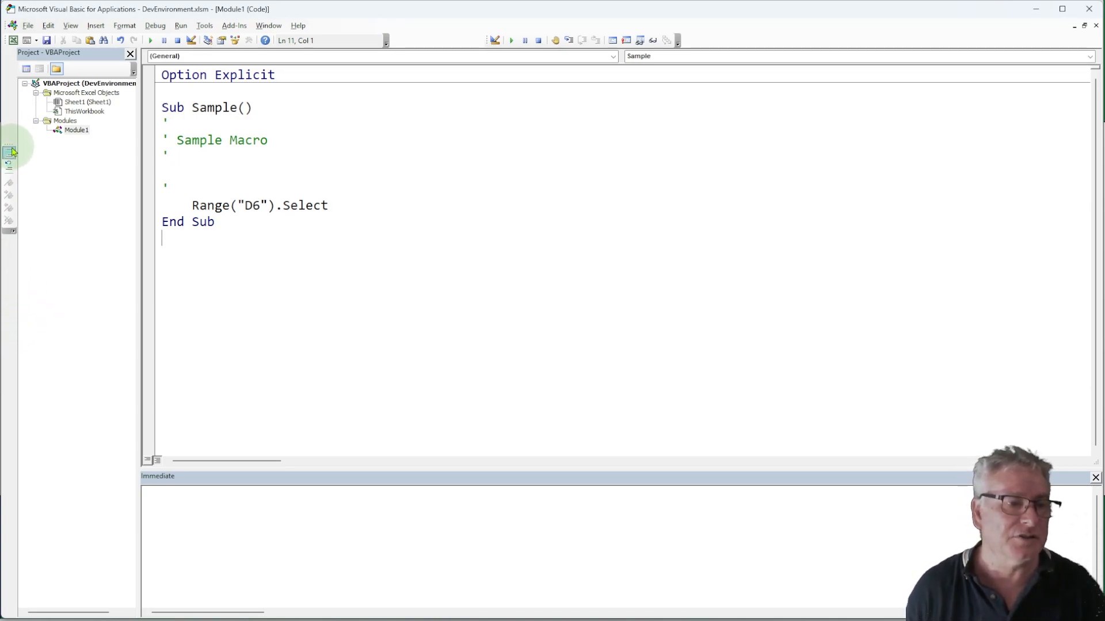
drag(9, 140, 417, 37)
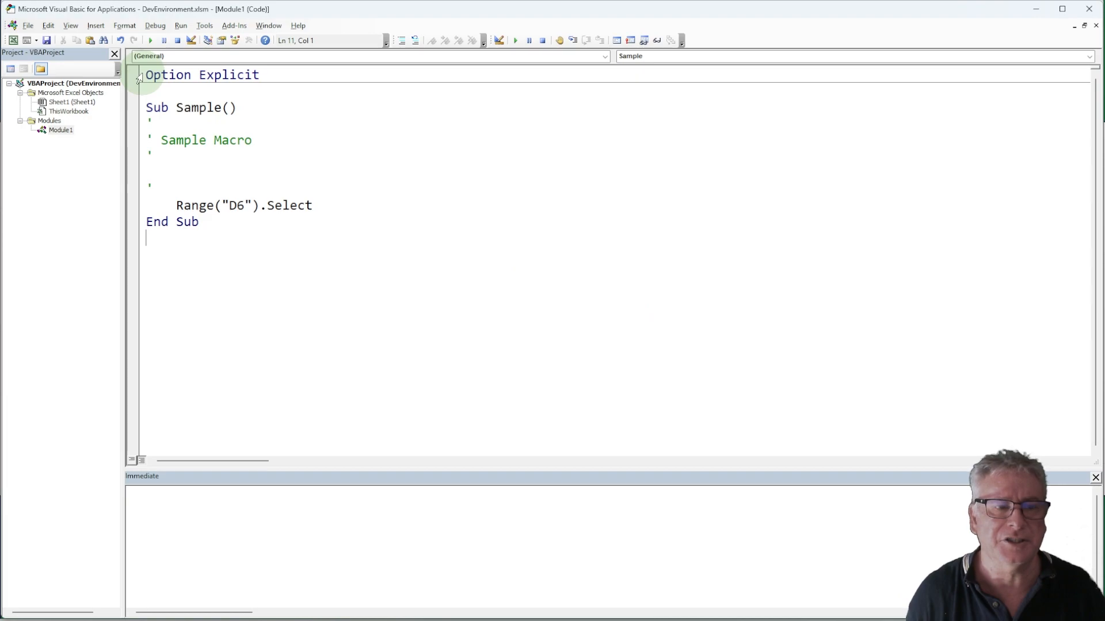
drag(138, 78, 172, 239)
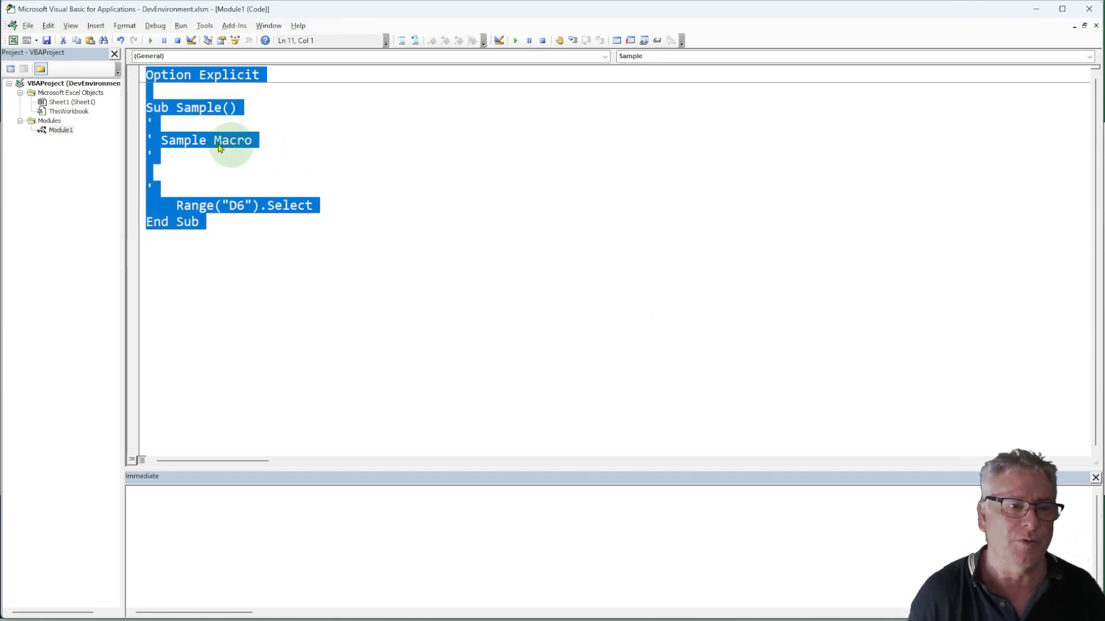
click(192, 149)
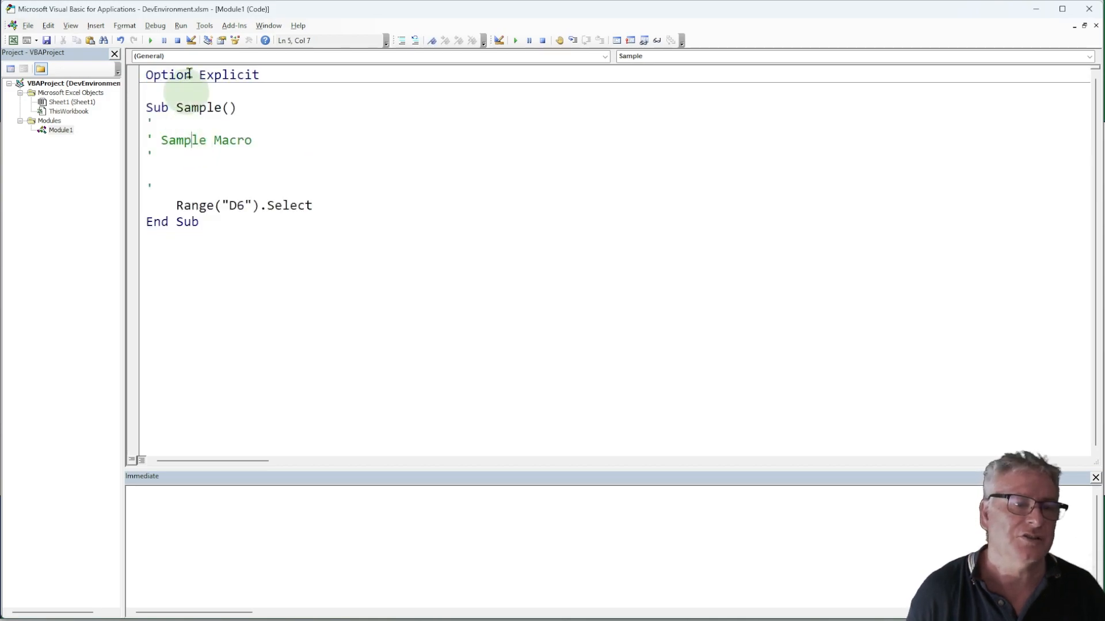
Step: Open the editor options and review the font and code color settings for the editor format
click(204, 26)
click(227, 80)
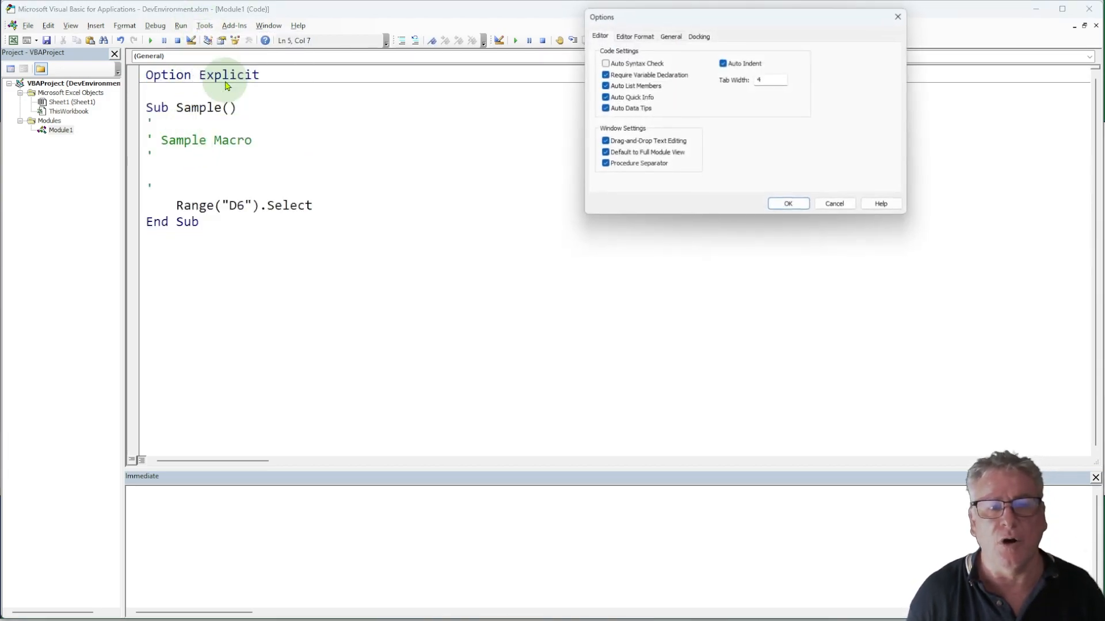
click(628, 37)
drag(723, 22, 583, 114)
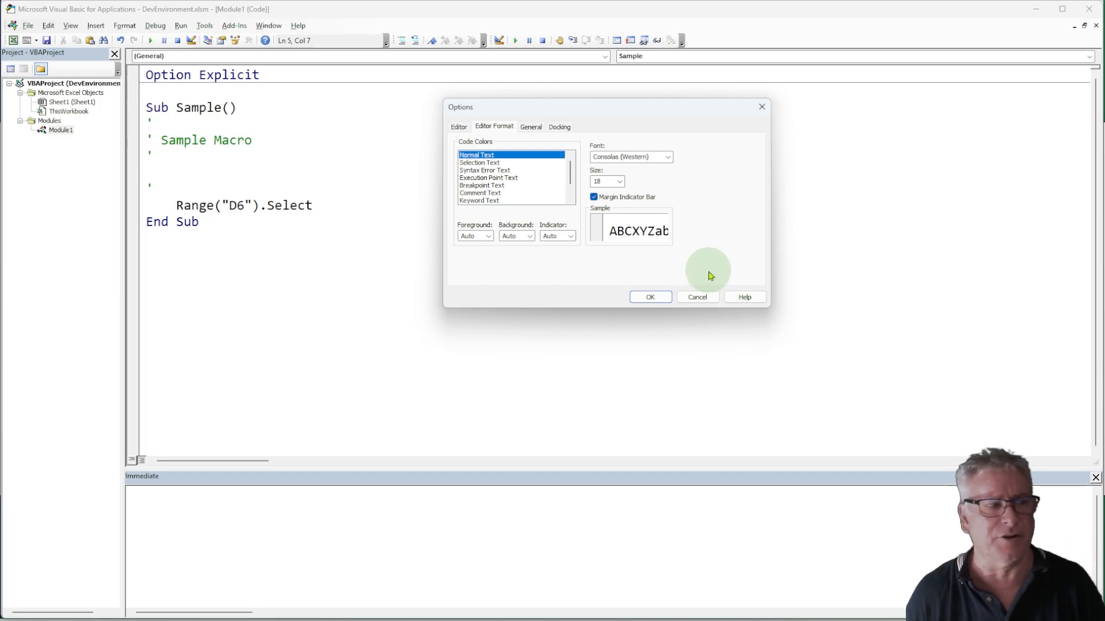
Step: Turn on Auto Syntax Check in the editor's code settings and apply the options
click(459, 127)
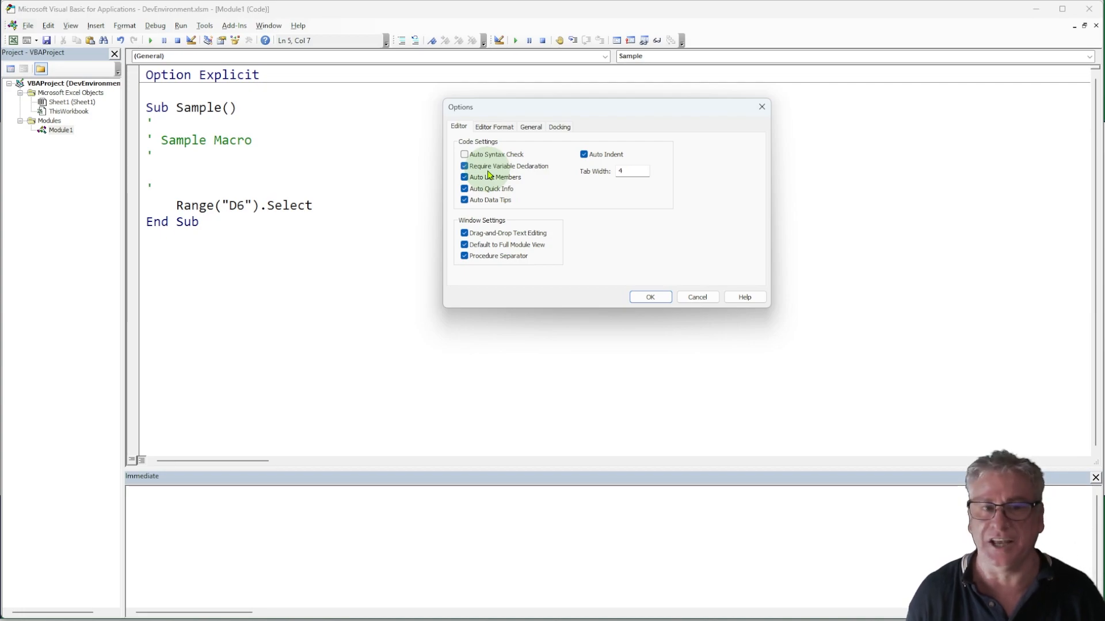
drag(491, 107, 391, 57)
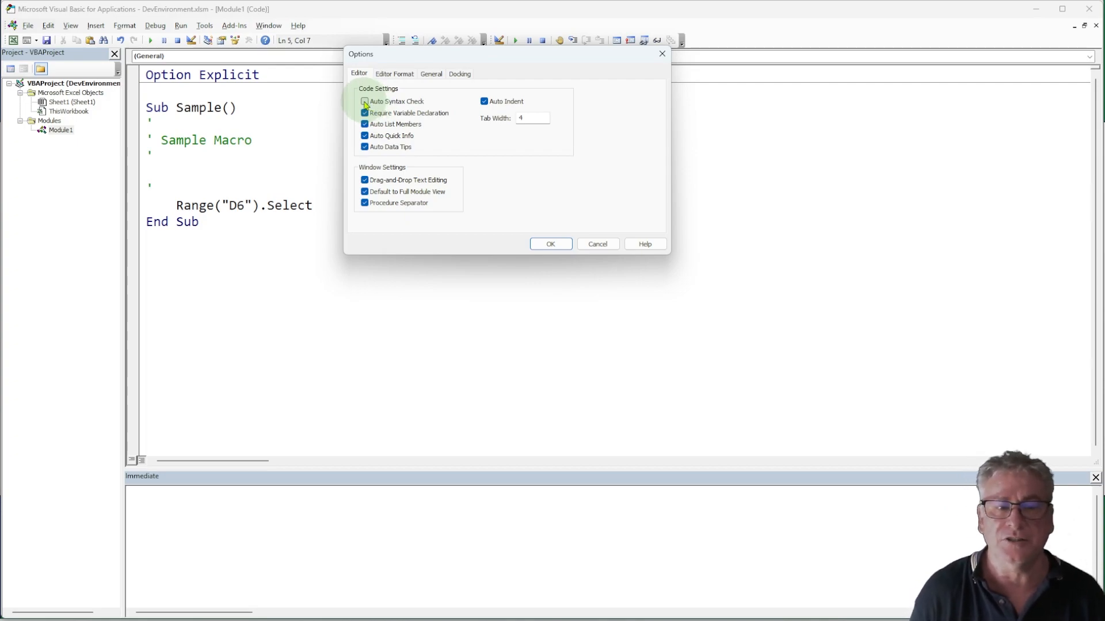
click(364, 102)
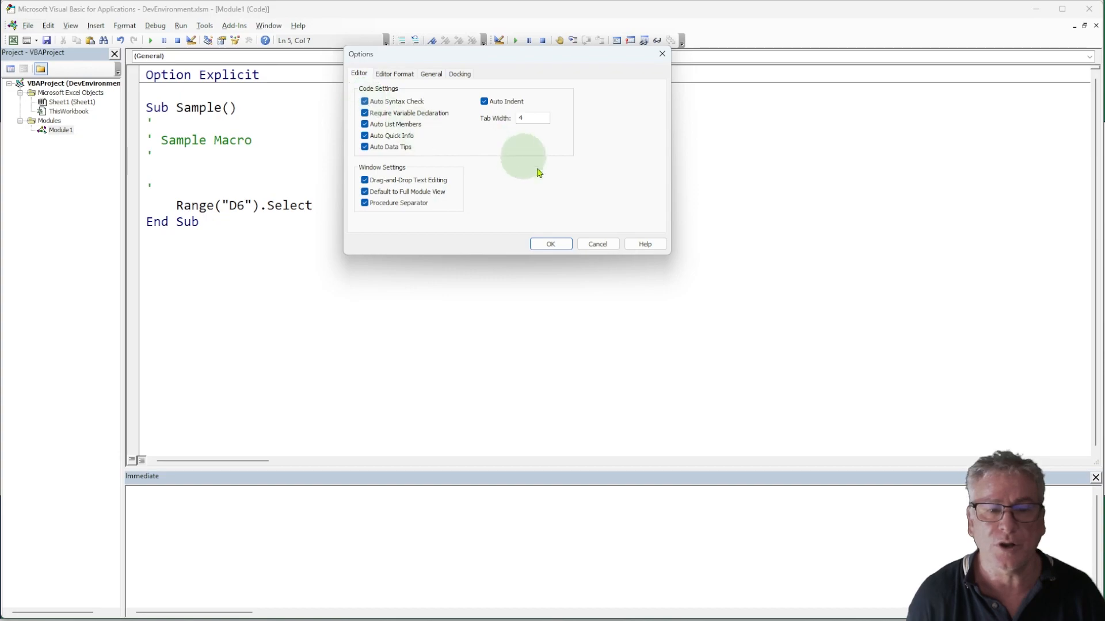
click(547, 247)
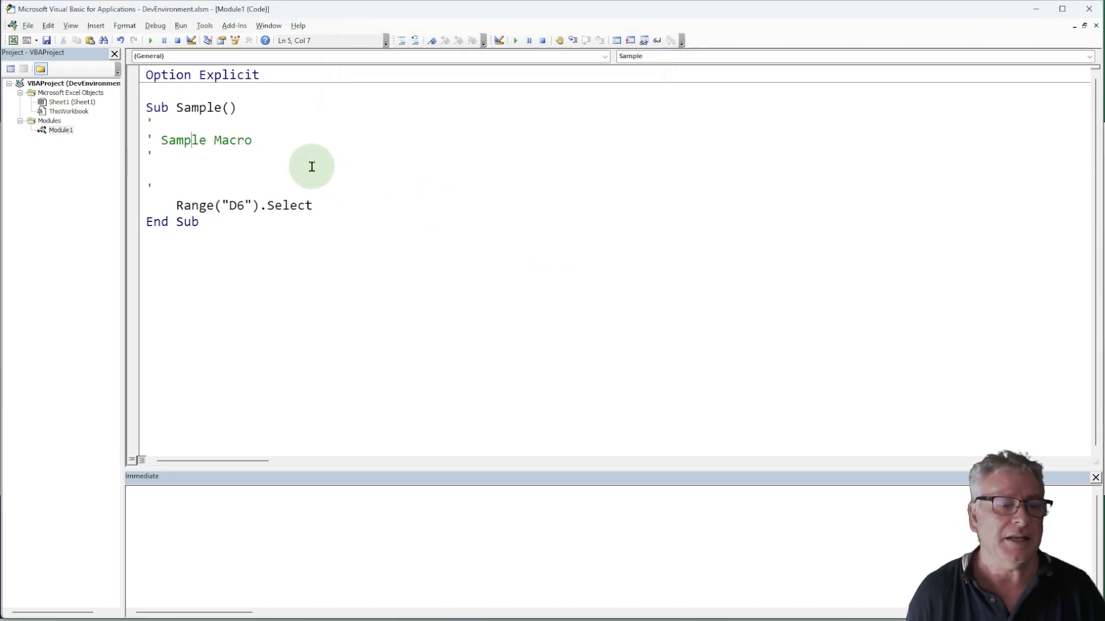
Step: Add blank lines below the Range("D6").Select statement, enter the incomplete statement x = there, and dismiss the compile error
click(353, 201)
key(Return)
key(Return)
key(Return)
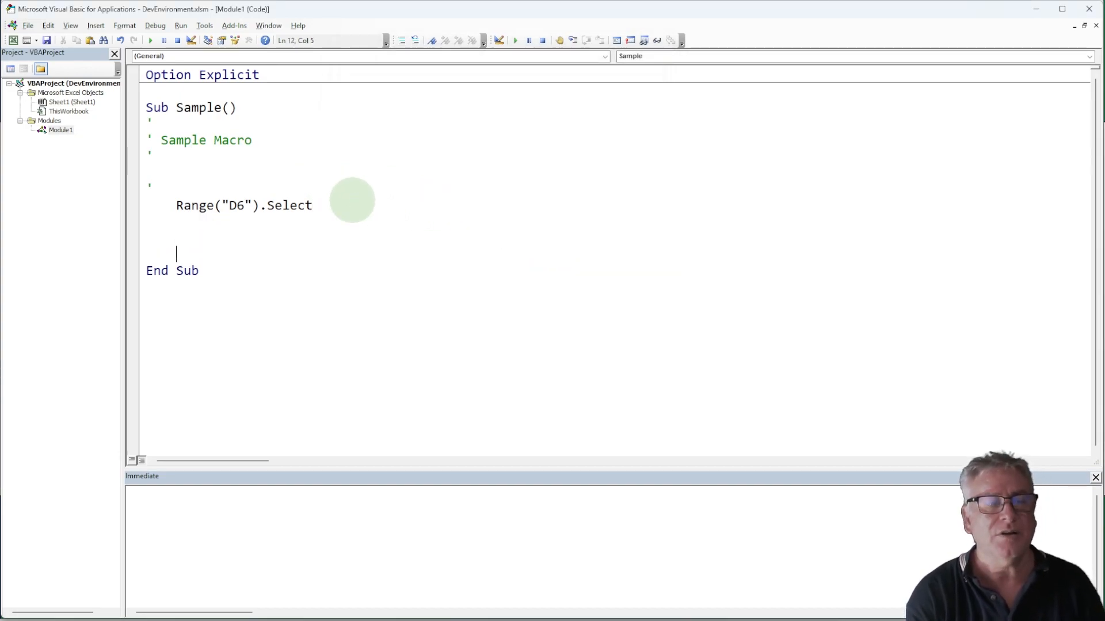
key(Return)
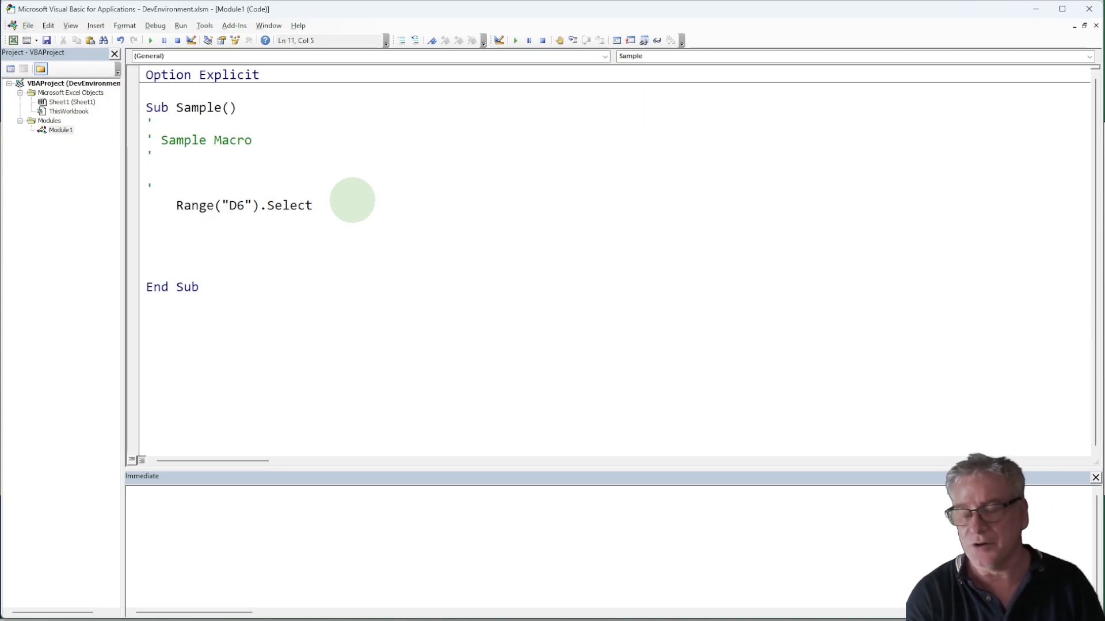
text(x =)
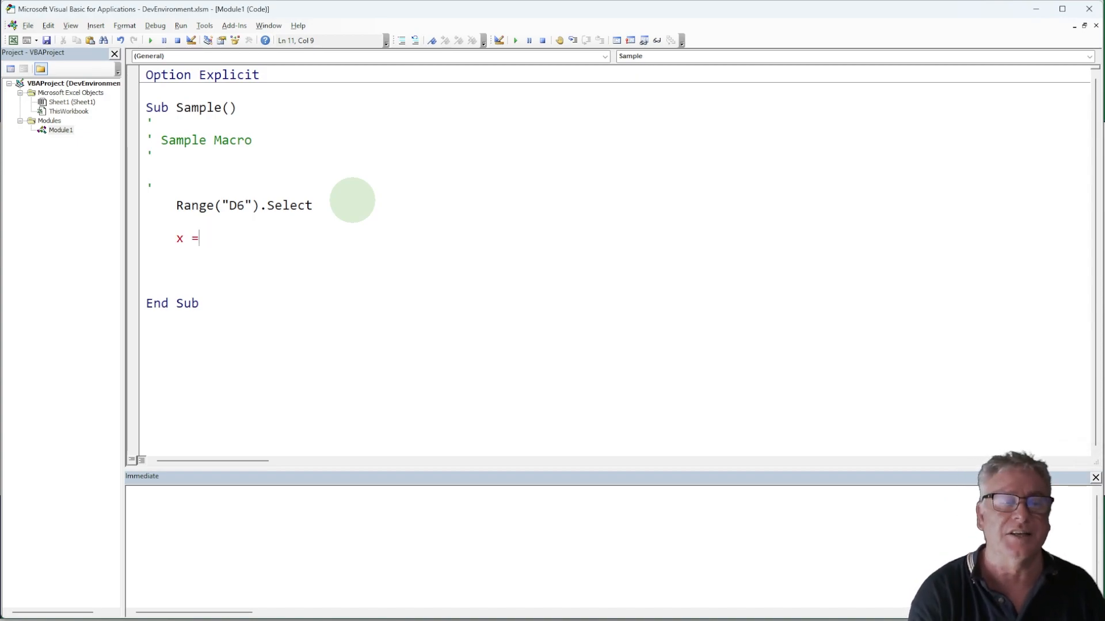
key(Return)
drag(752, 193, 375, 123)
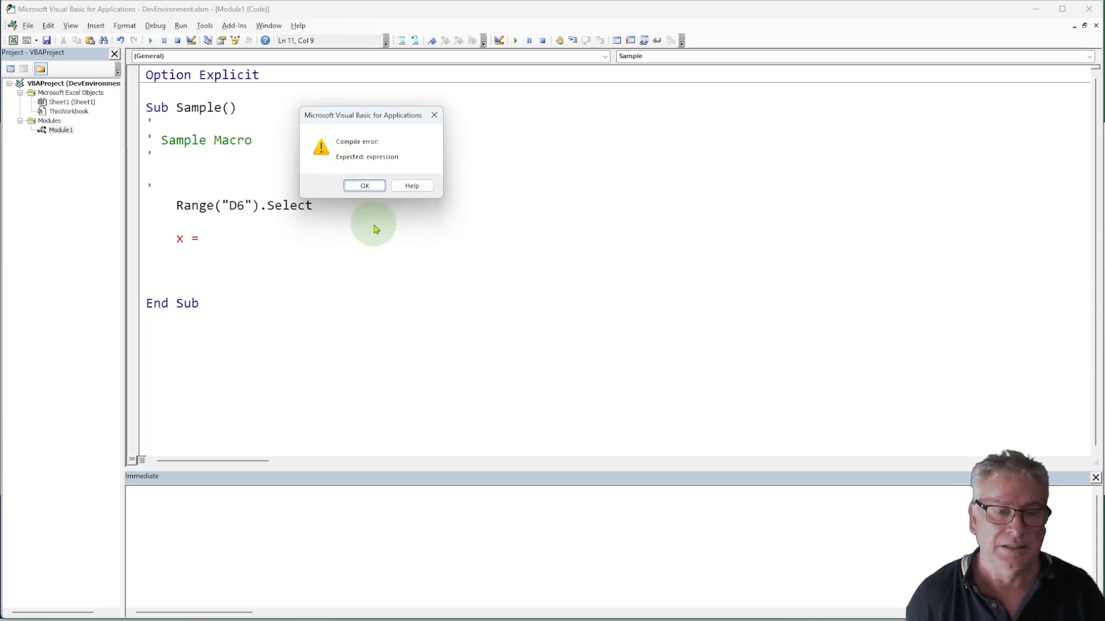
click(363, 185)
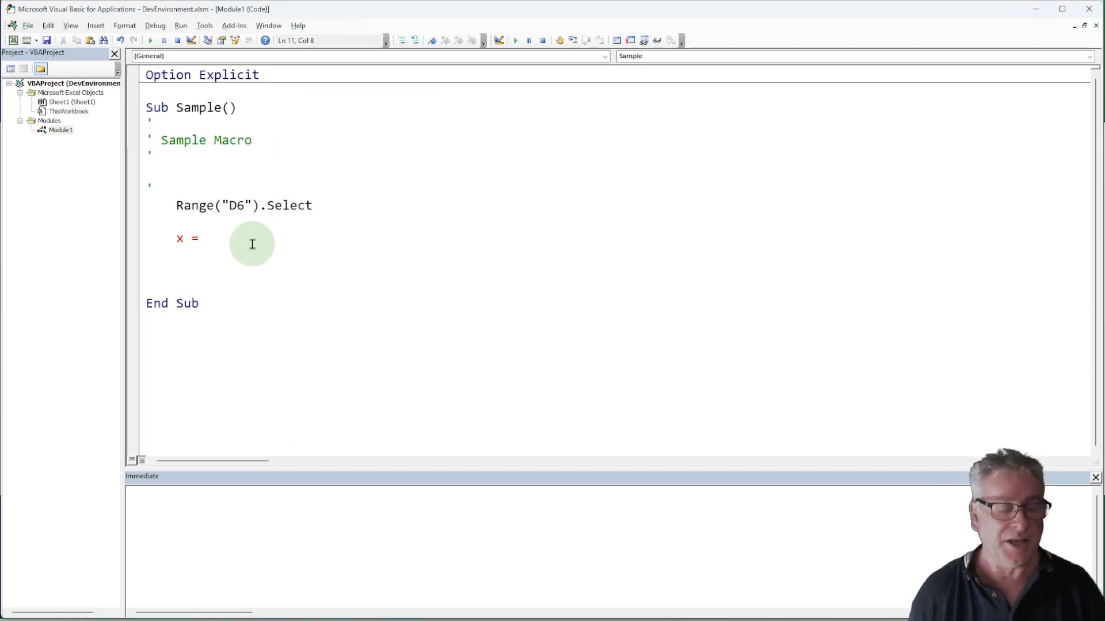
Step: Complete the statement as x = 1, enter the incomplete statement y = on the following line, and dismiss the compile error
text(1)
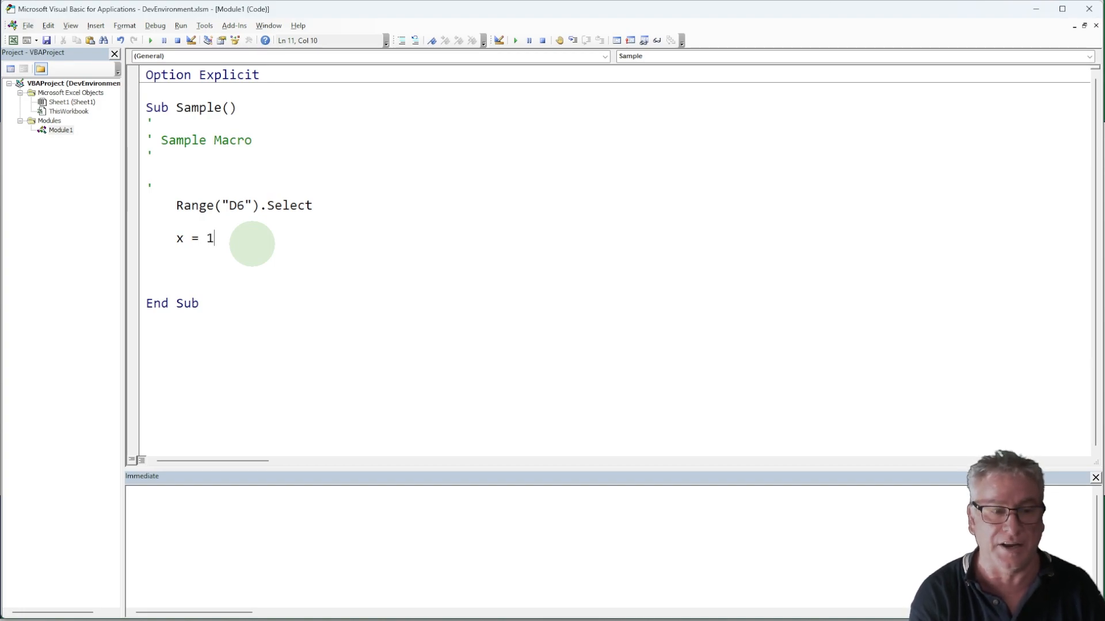
key(Return)
text(y =)
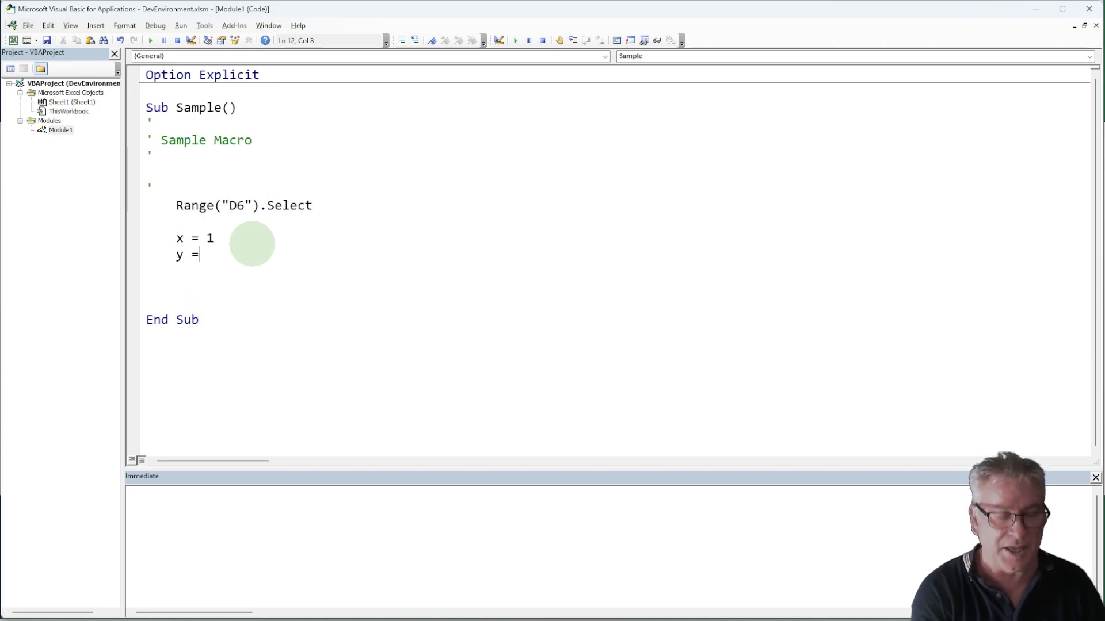
key(Return)
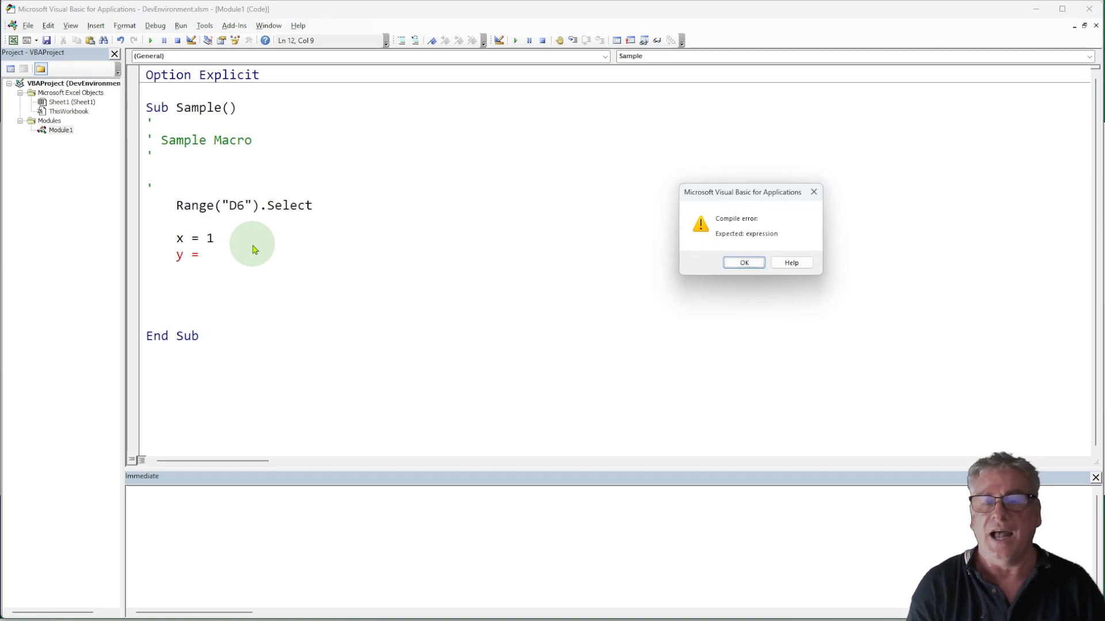
drag(737, 194, 378, 162)
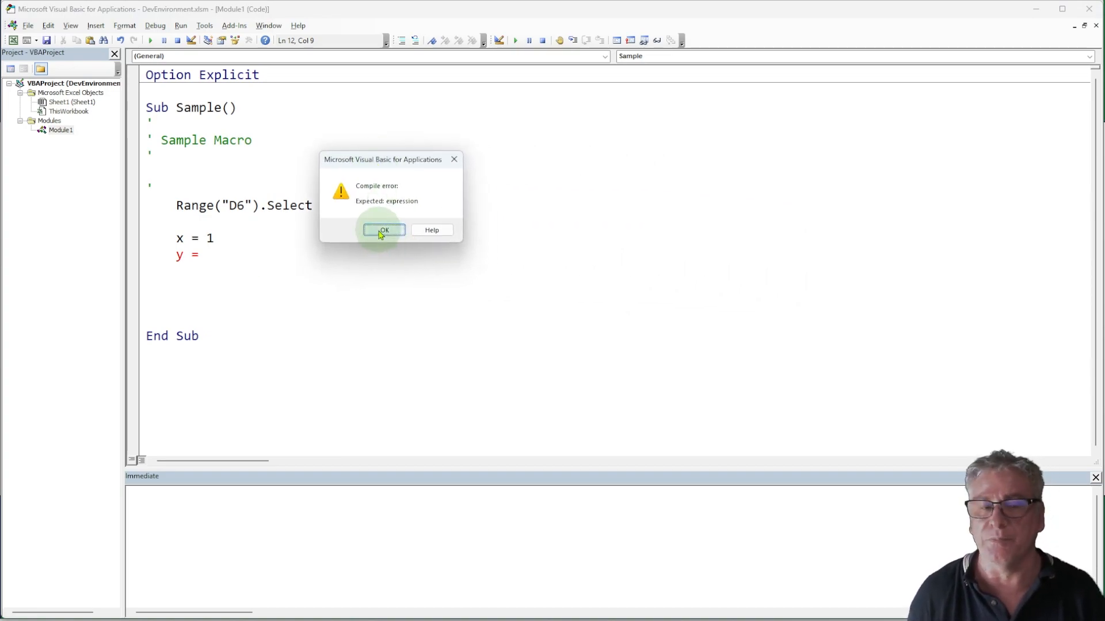
click(383, 230)
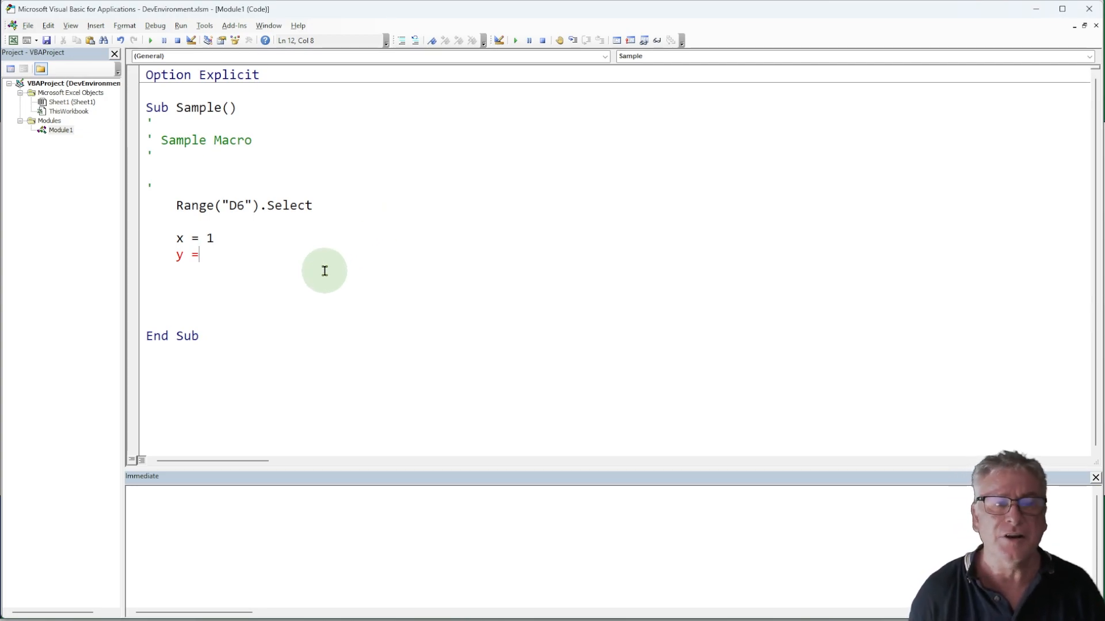
Step: Turn off Auto Syntax Check in the editor's code settings and apply the options
click(204, 25)
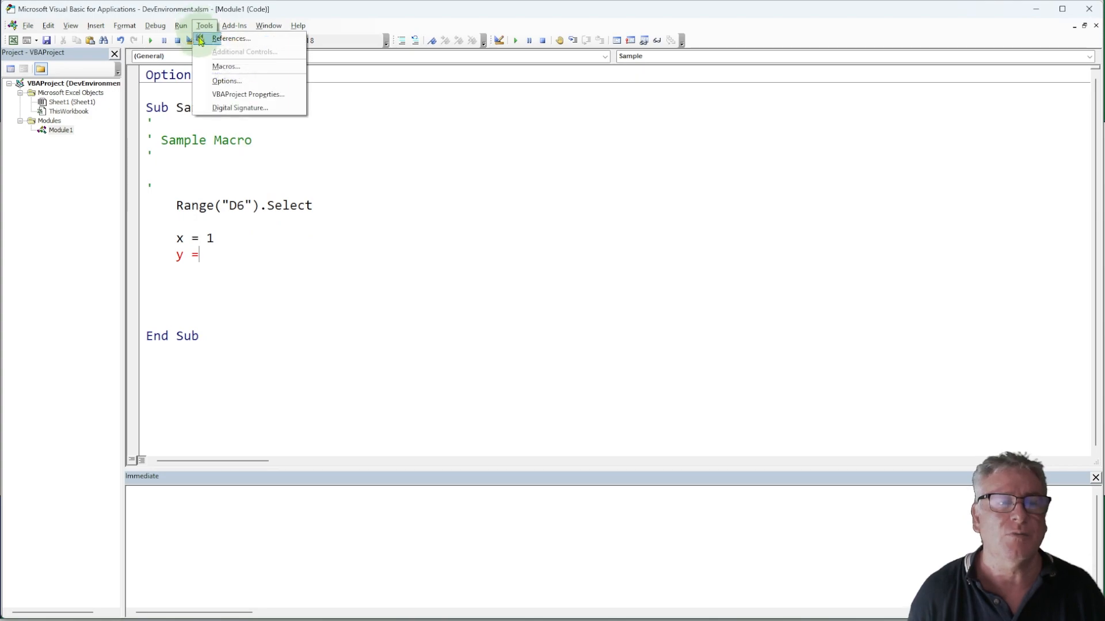
click(225, 81)
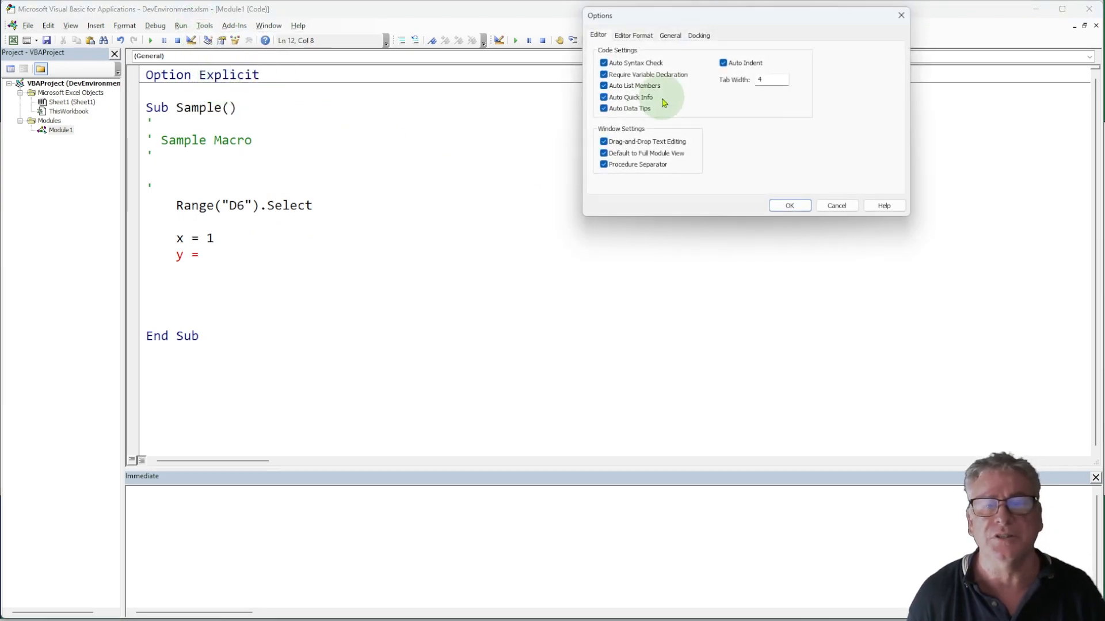
click(603, 63)
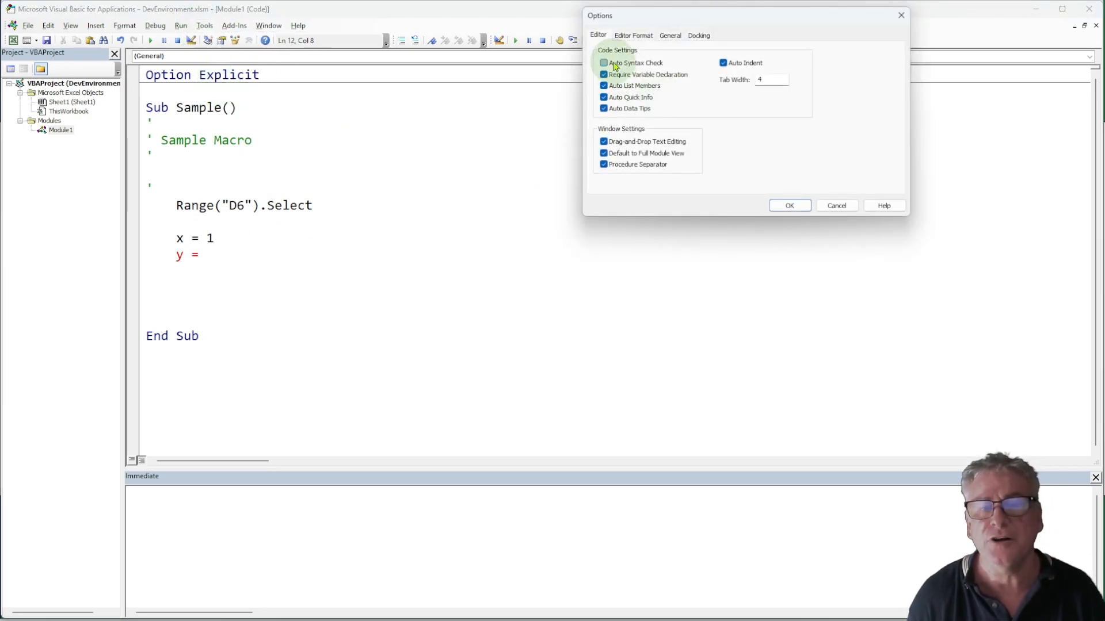
click(789, 206)
Step: Delete the x = 1 and y = lines from the Sample macro, and enter the incomplete statement x = in their place
click(310, 236)
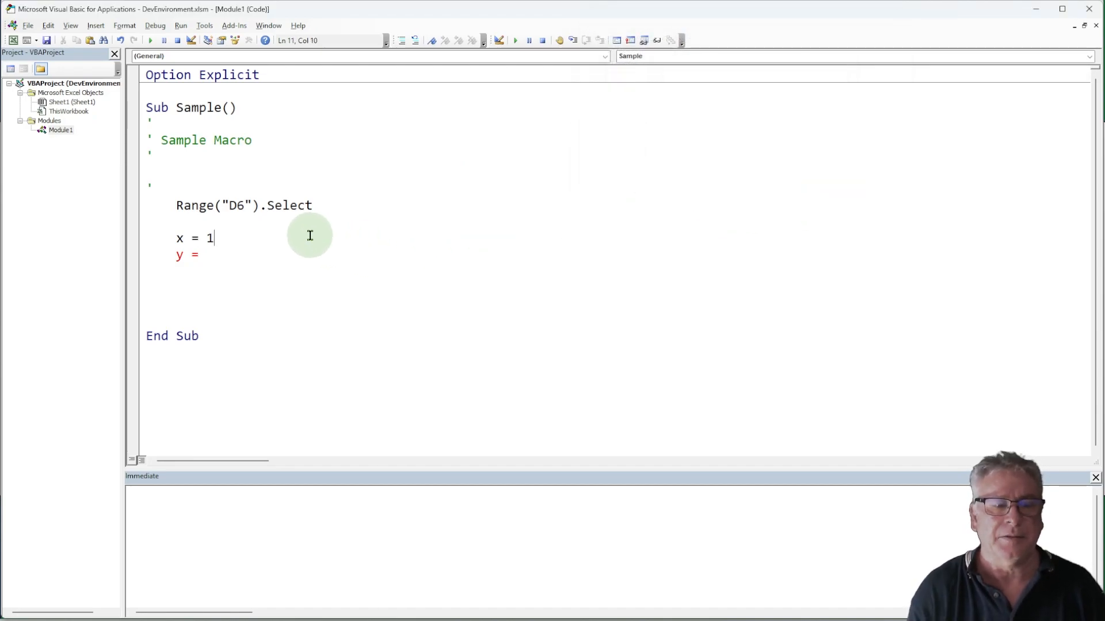
key(shift+Down)
key(shift+Down)
key(shift+Down)
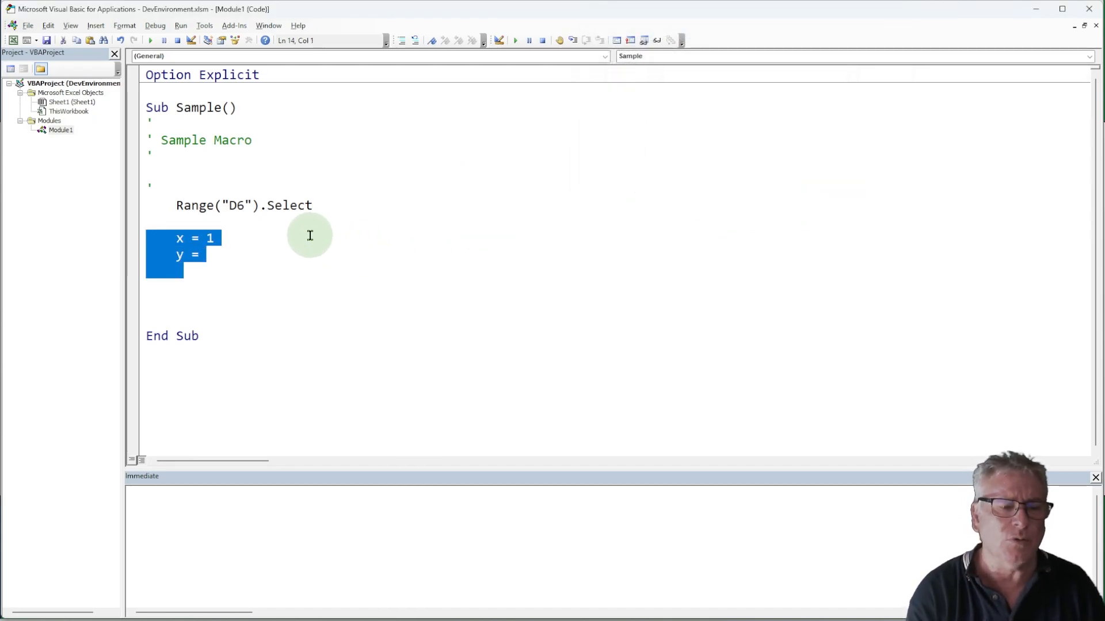
key(Delete)
key(Up)
key(Return)
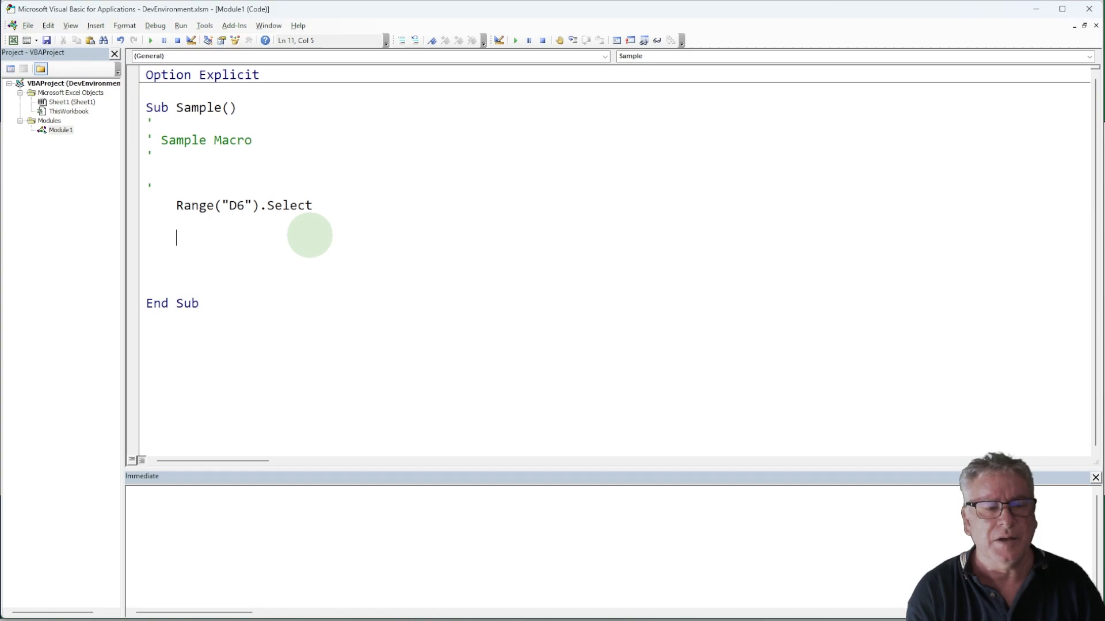
text(x =)
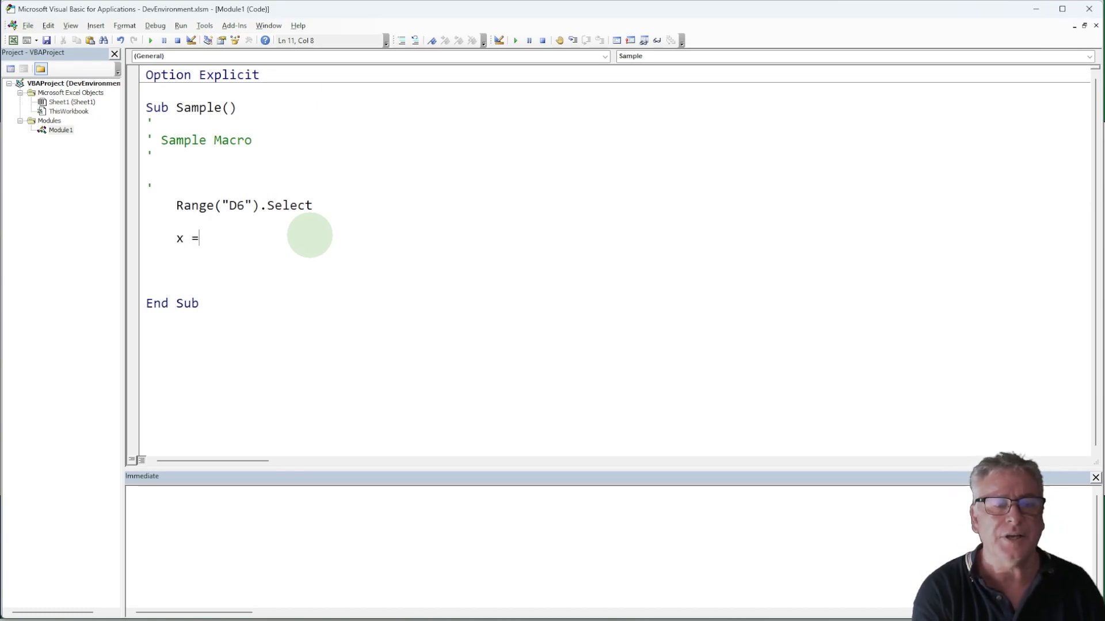
key(Return)
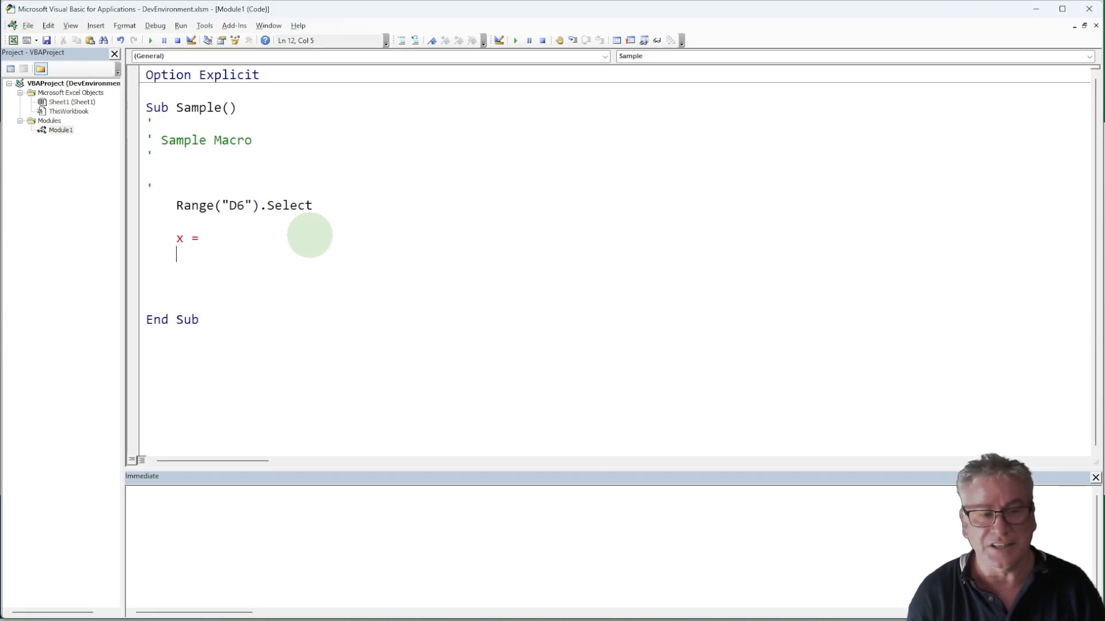